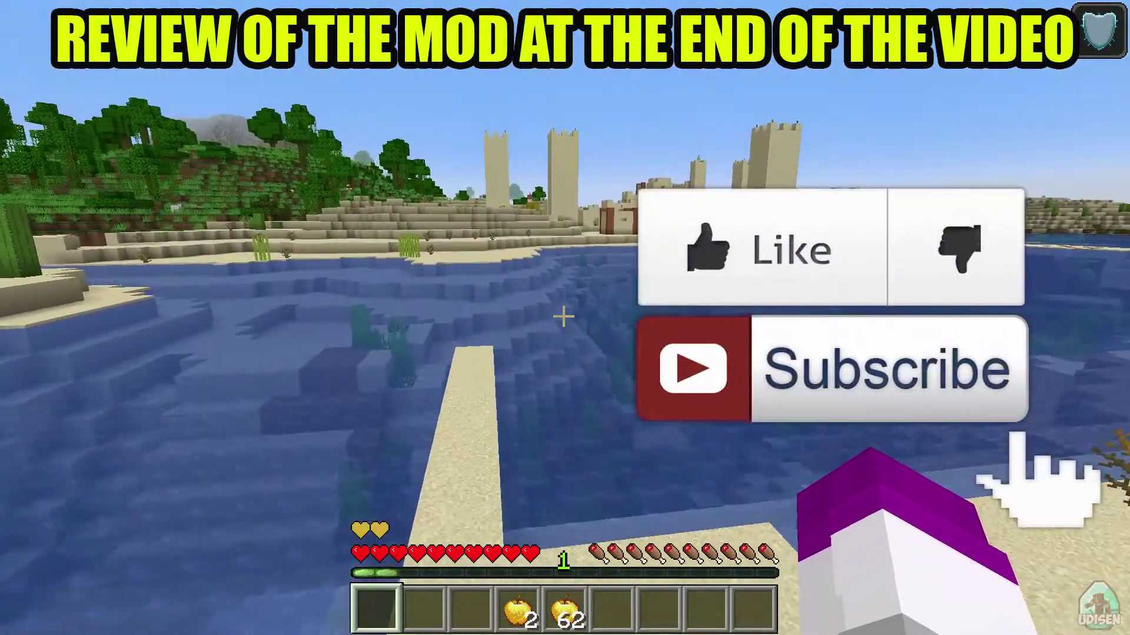
pyautogui.press('w')
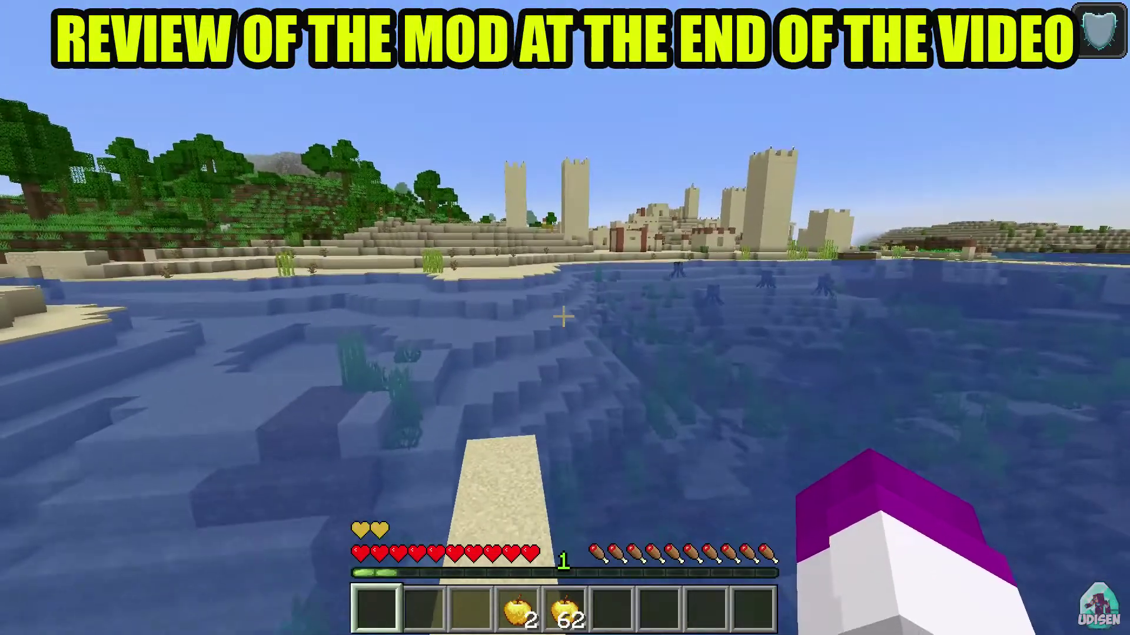
pyautogui.press('w')
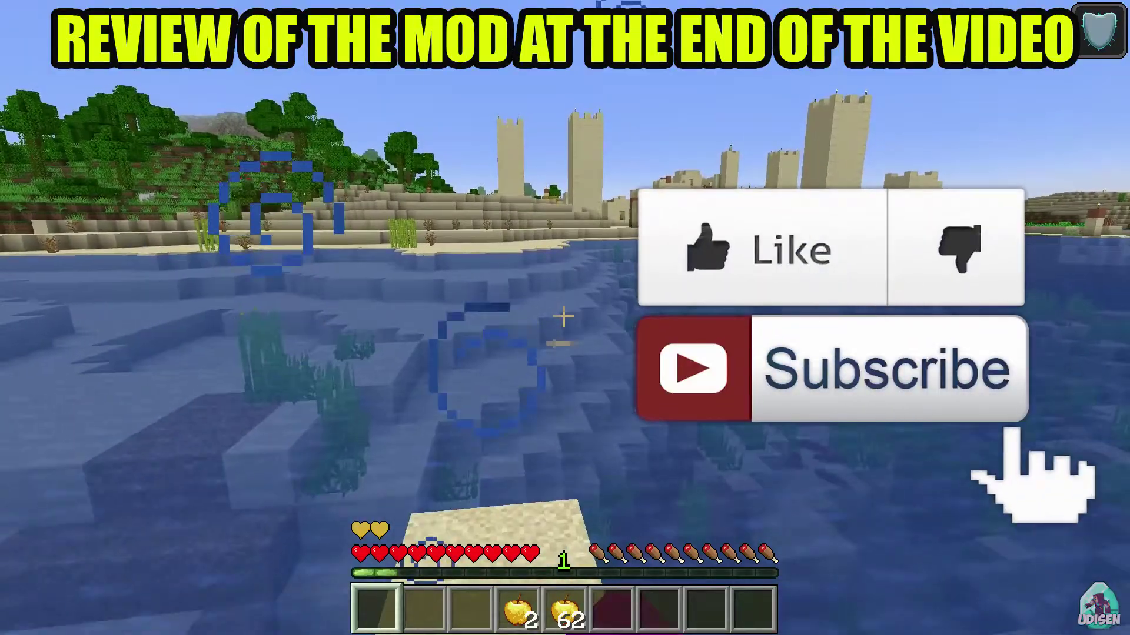
pyautogui.press('w')
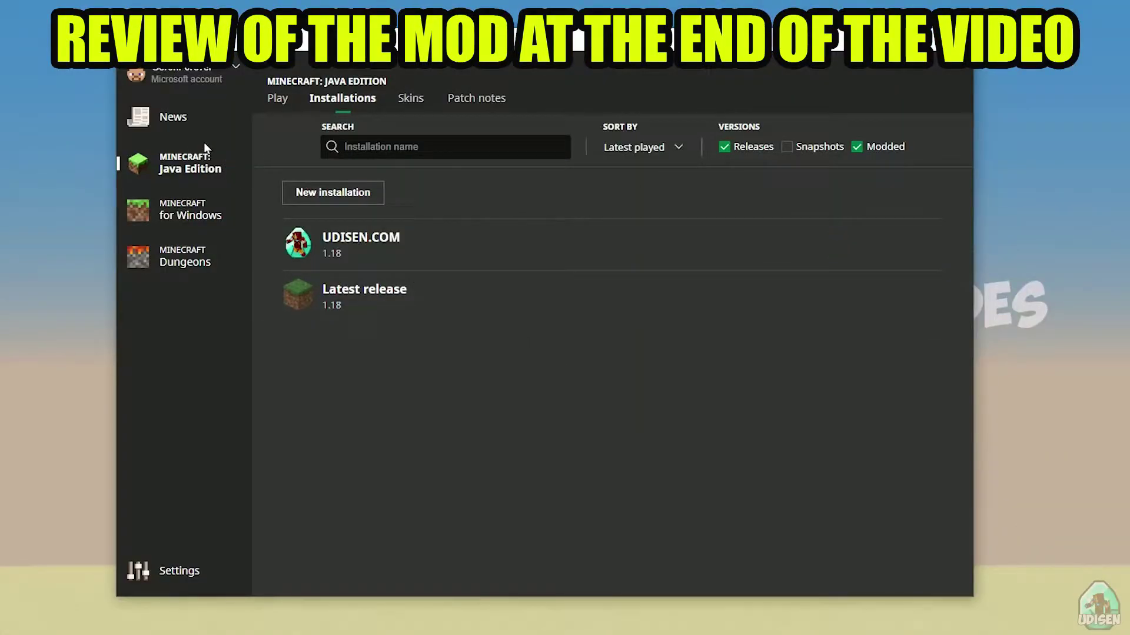
# - Open the list of installations for Minecraft: Java Edition in the Minecraft Launcher
pyautogui.click(194, 215)
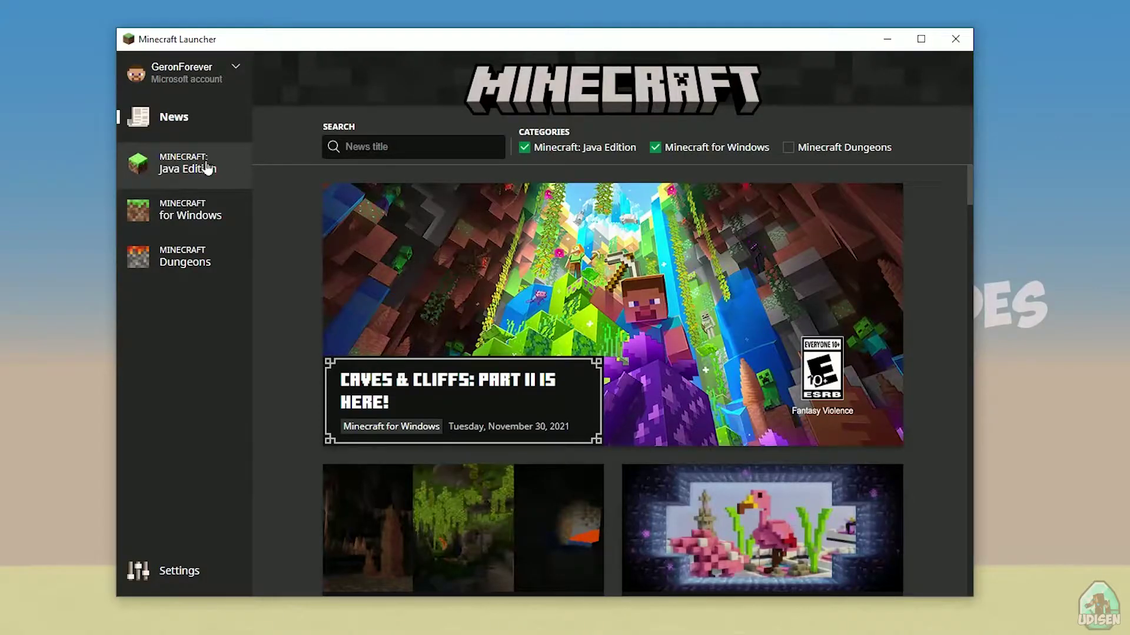
pyautogui.click(207, 169)
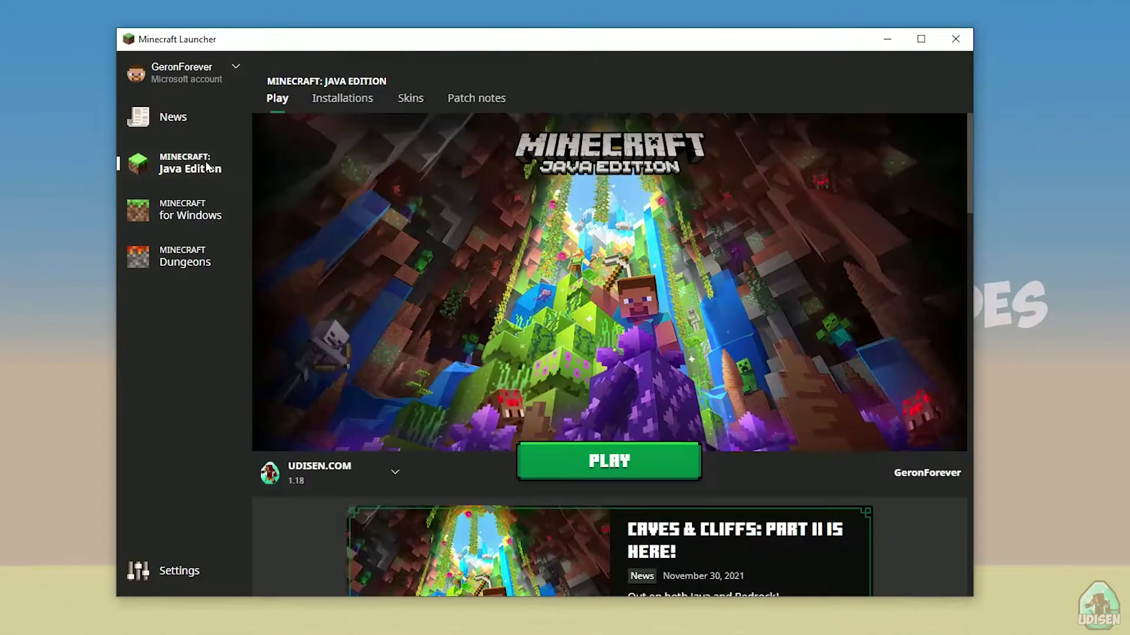
pyautogui.click(358, 101)
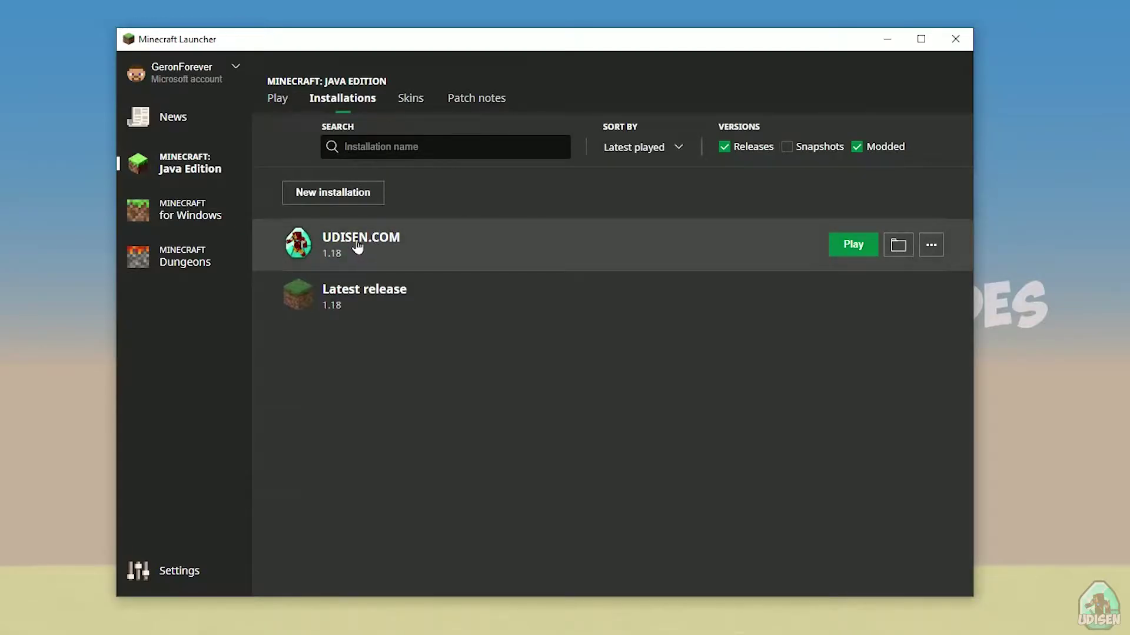
pyautogui.click(327, 194)
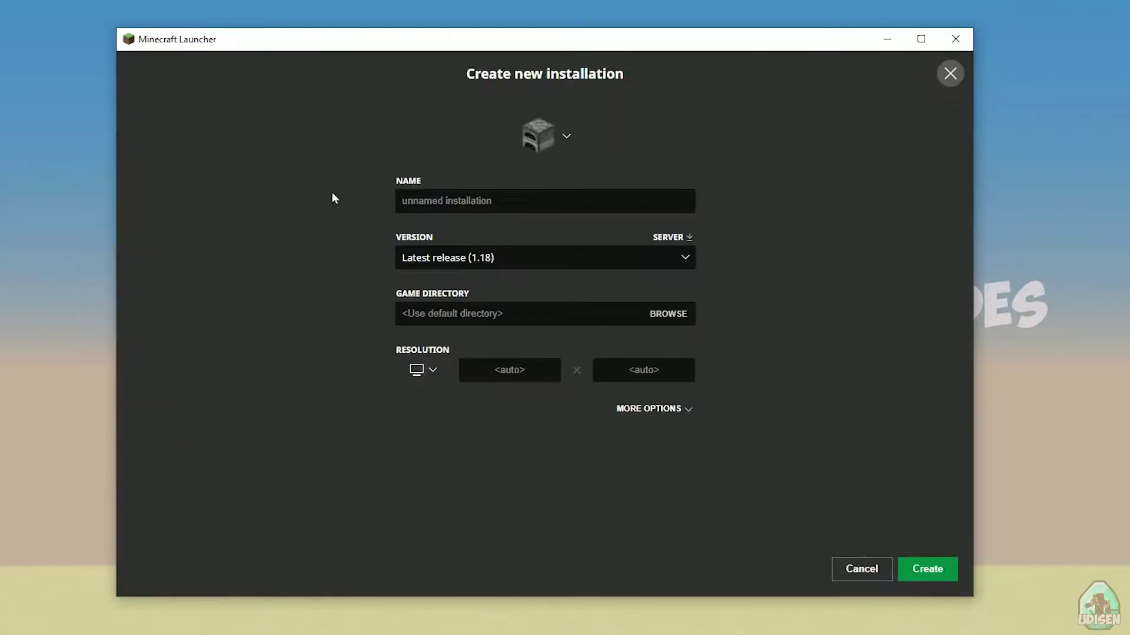
pyautogui.click(447, 199)
pyautogui.write('jnghnmghngnhgn')
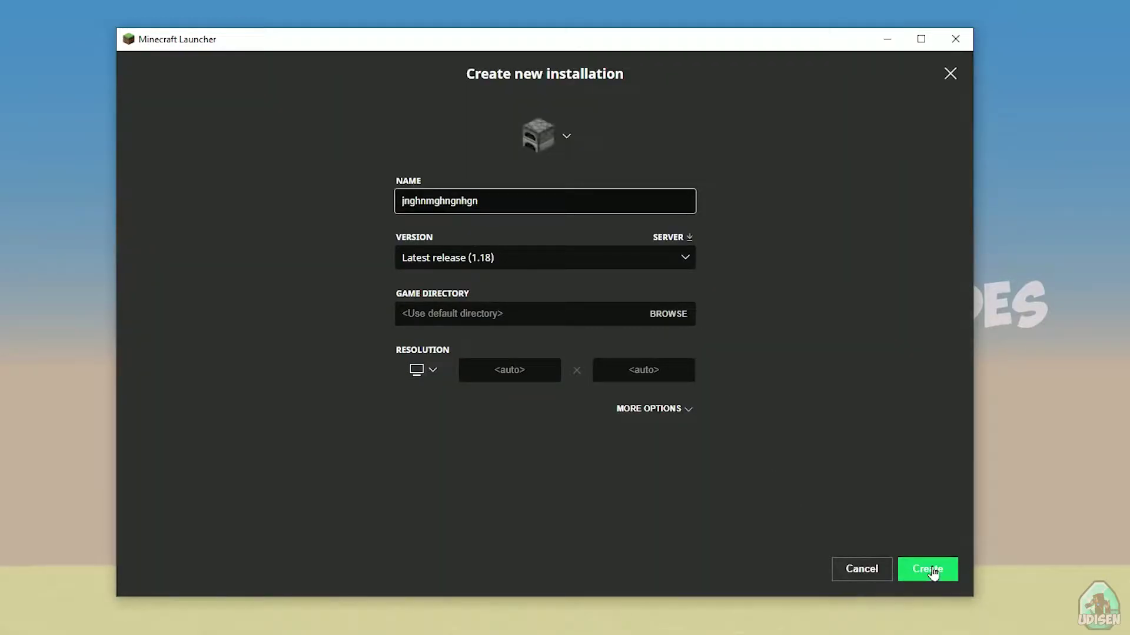
pyautogui.click(853, 571)
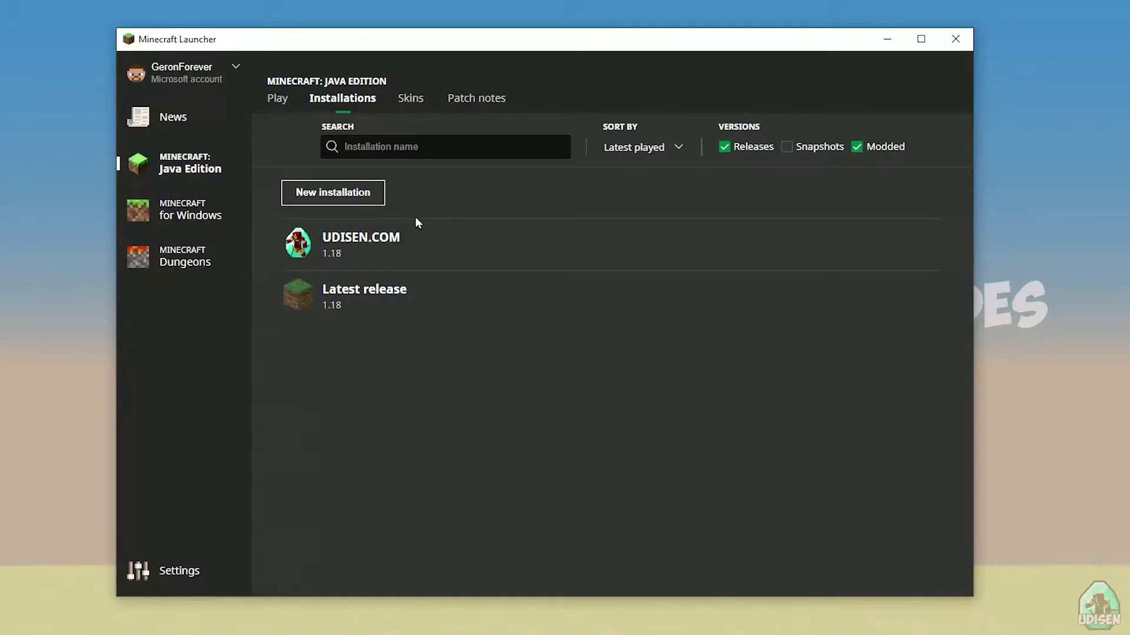
# - Open the UDISEN.COM installation for editing and choose release 1.18 as its version
pyautogui.click(409, 243)
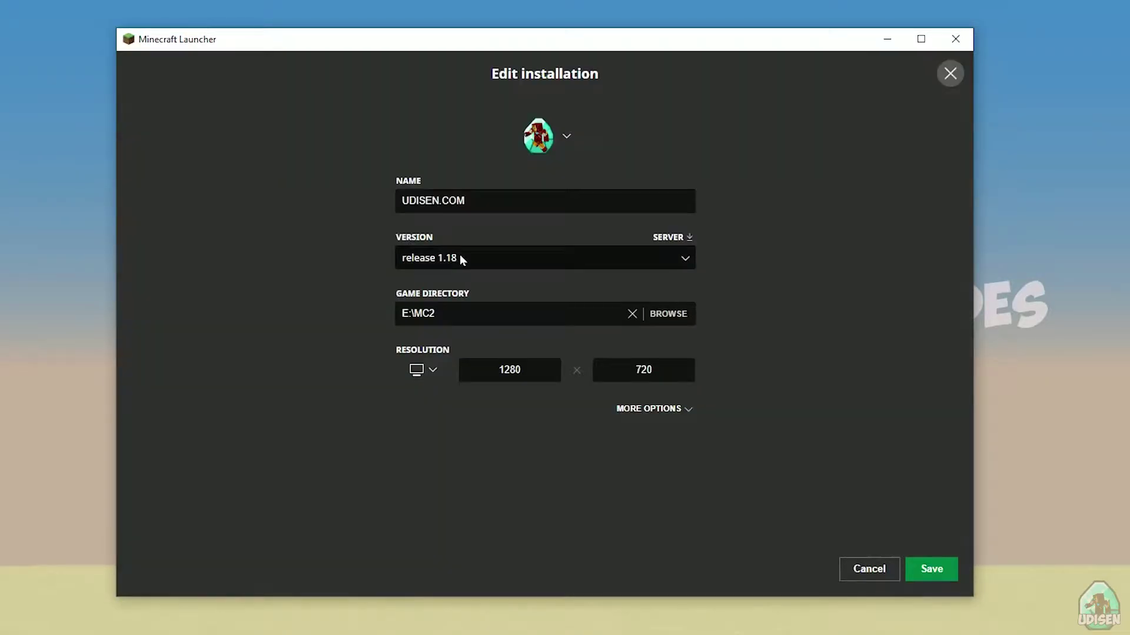
pyautogui.click(472, 259)
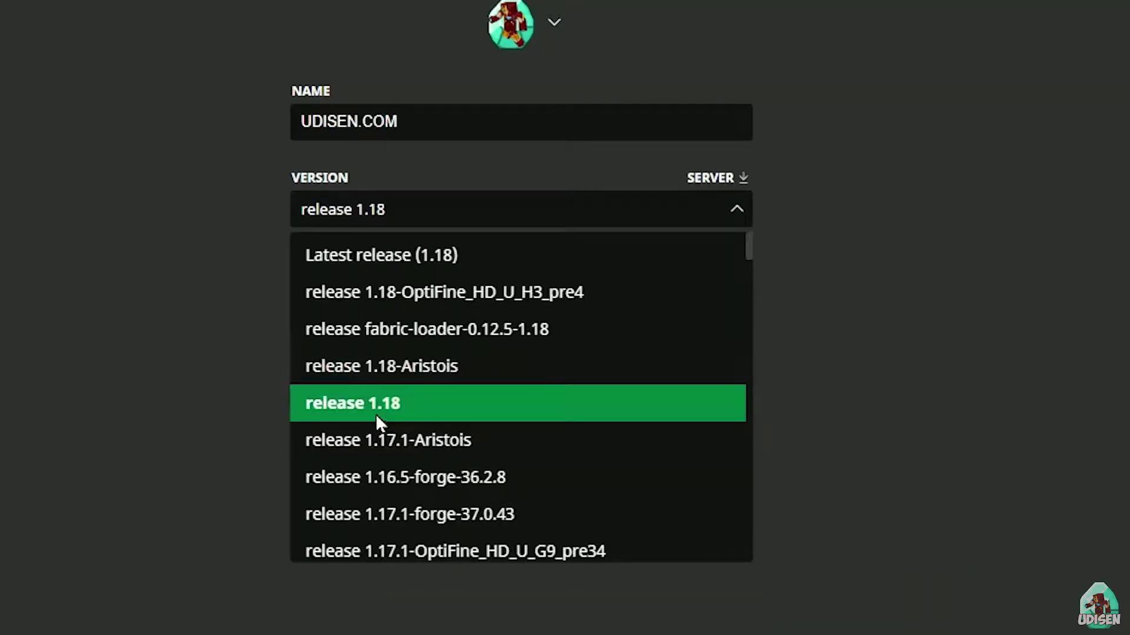
pyautogui.click(452, 389)
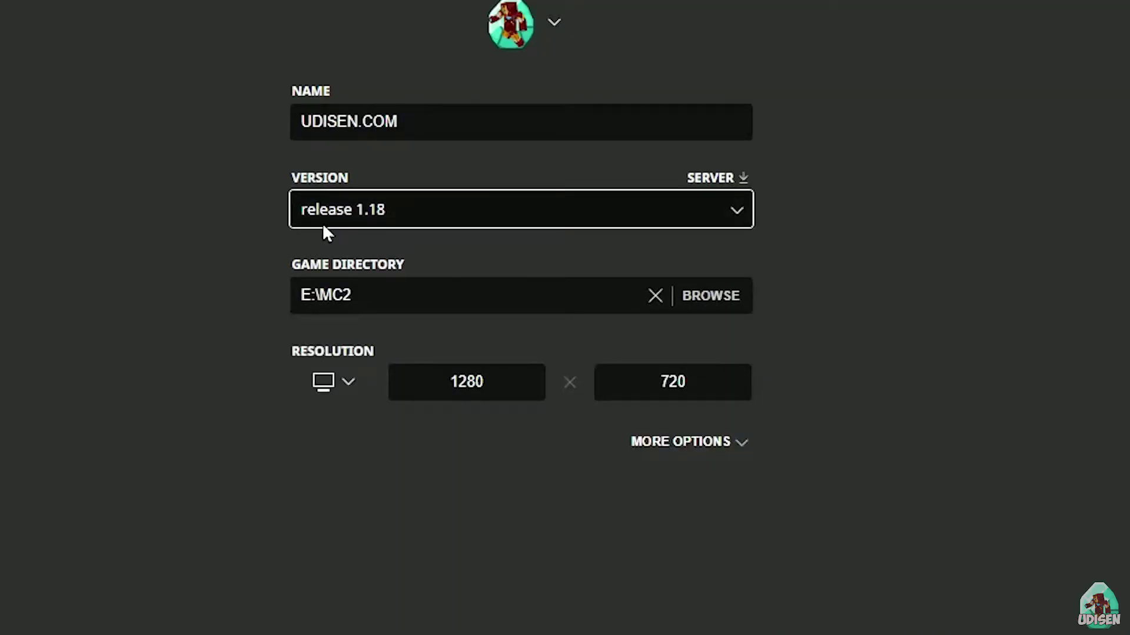
# - Try release 1.16.5-forge-36.2.8 and pending 1.18_experimental-snapshot-4 as the UDISEN.COM installation's version
pyautogui.click(391, 218)
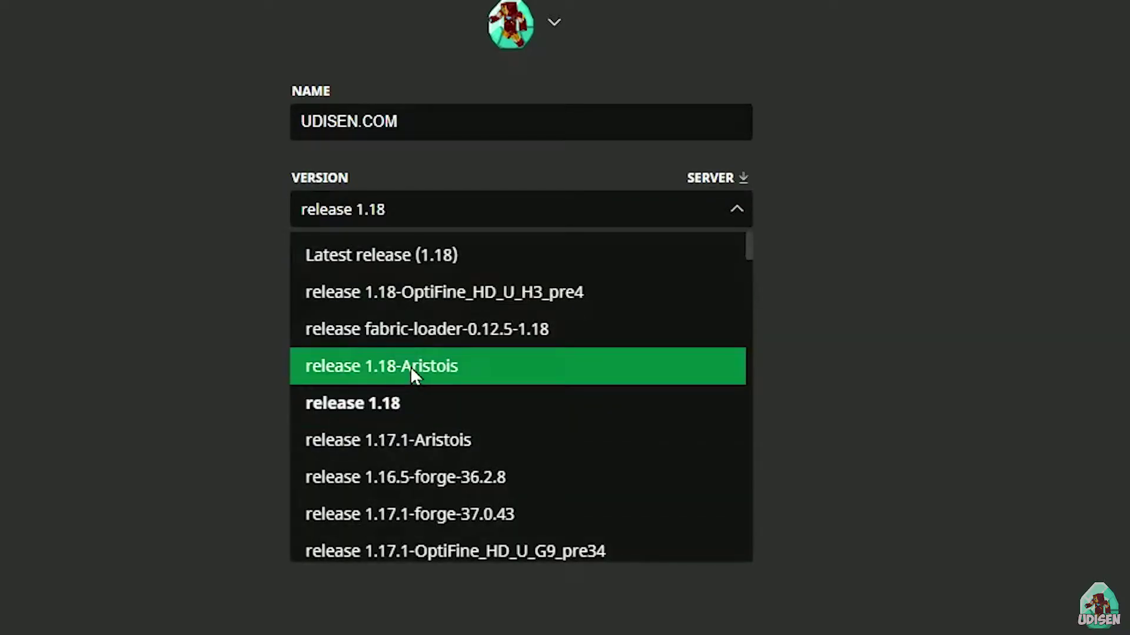
pyautogui.scroll(-3, 500, 336)
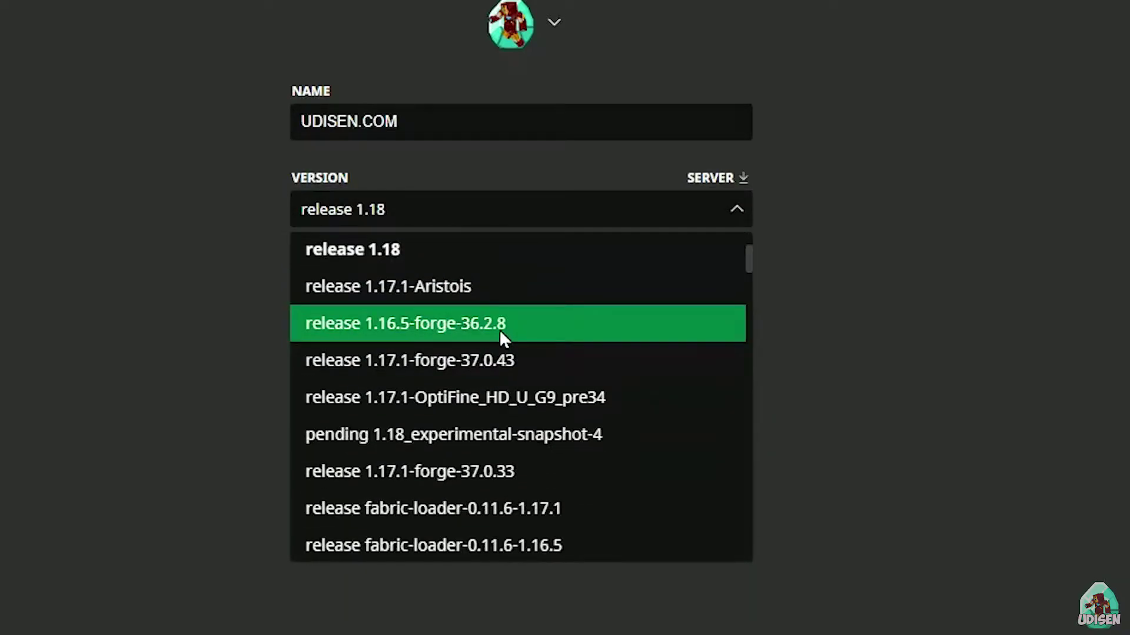
pyautogui.click(499, 329)
pyautogui.click(467, 221)
pyautogui.scroll(-5, 453, 384)
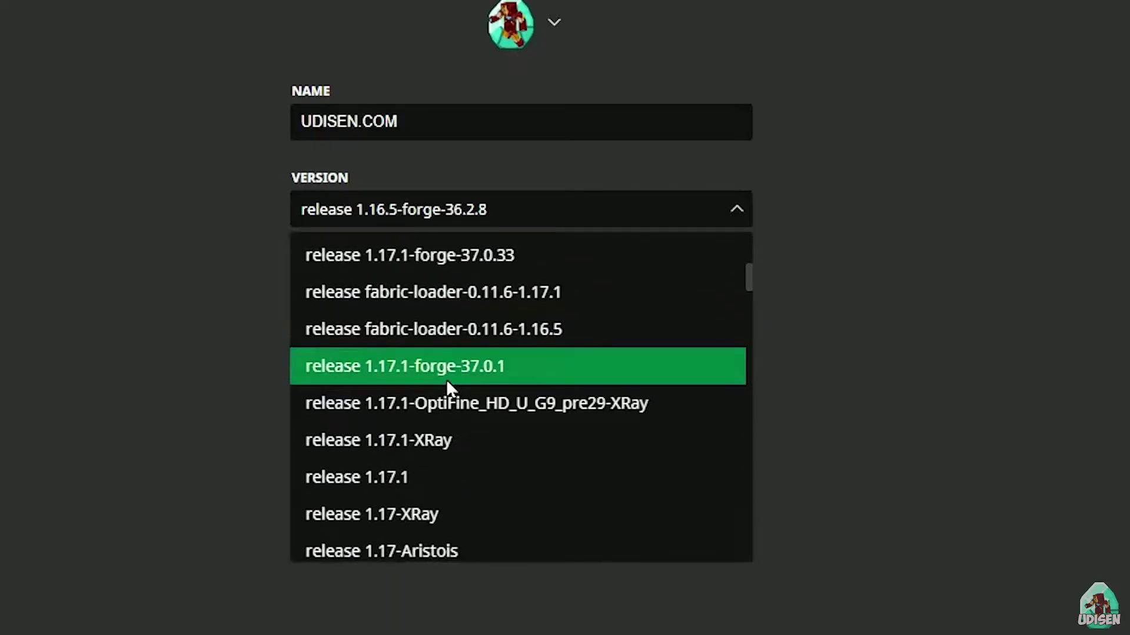
pyautogui.scroll(3, 465, 362)
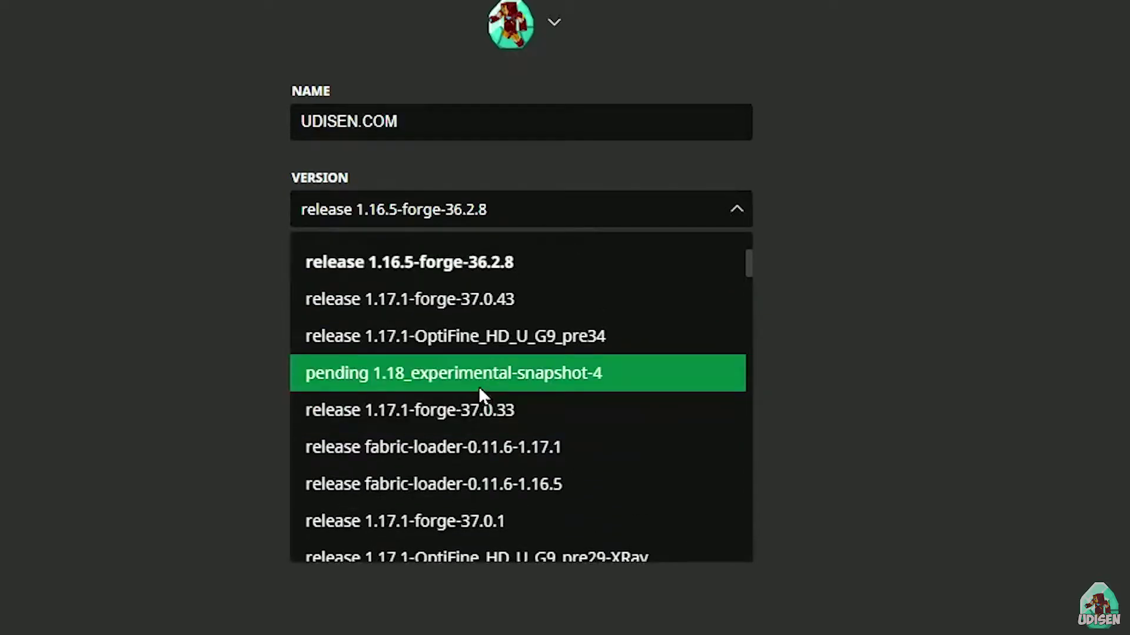
pyautogui.click(478, 373)
# - Set the UDISEN.COM installation's version back to release 1.18, save it and launch the game from it
pyautogui.click(569, 209)
pyautogui.scroll(4, 535, 317)
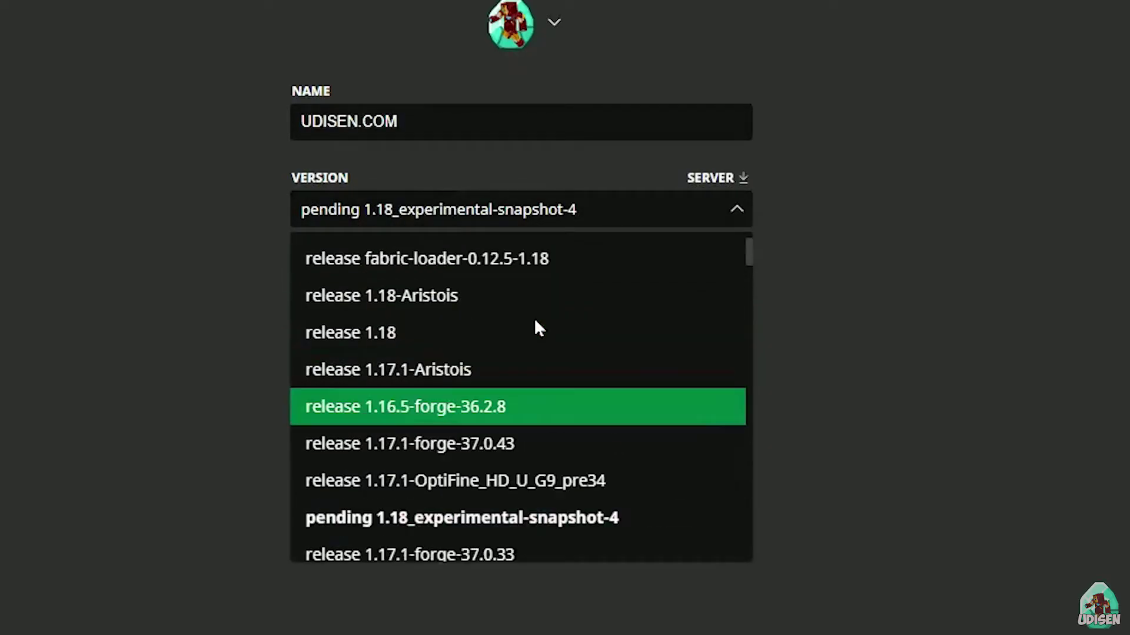
pyautogui.click(462, 325)
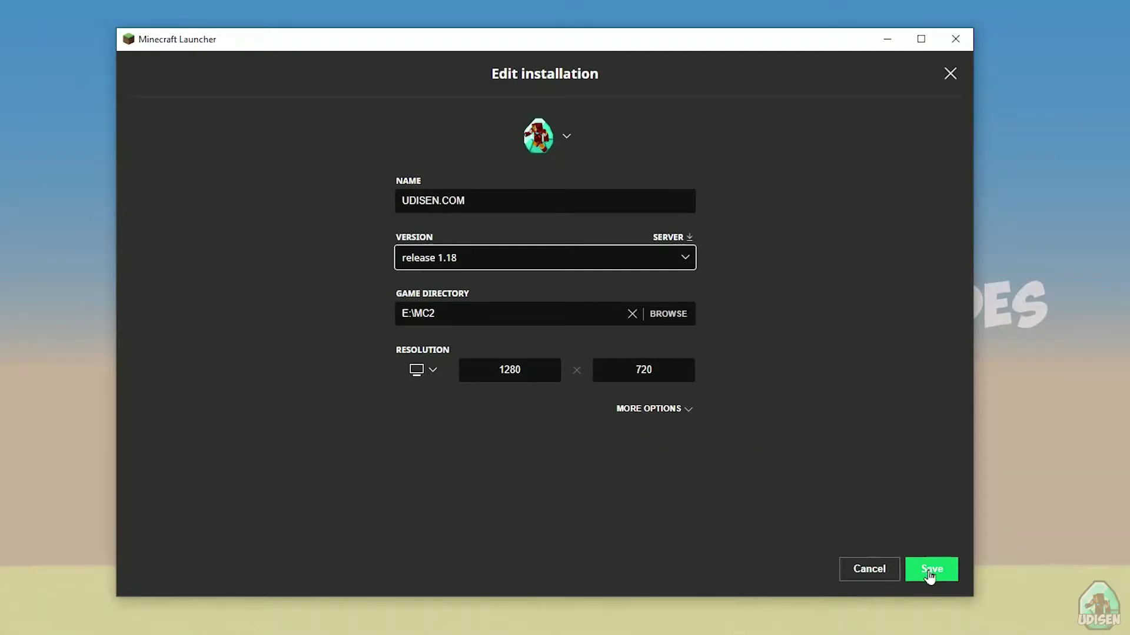
pyautogui.click(931, 574)
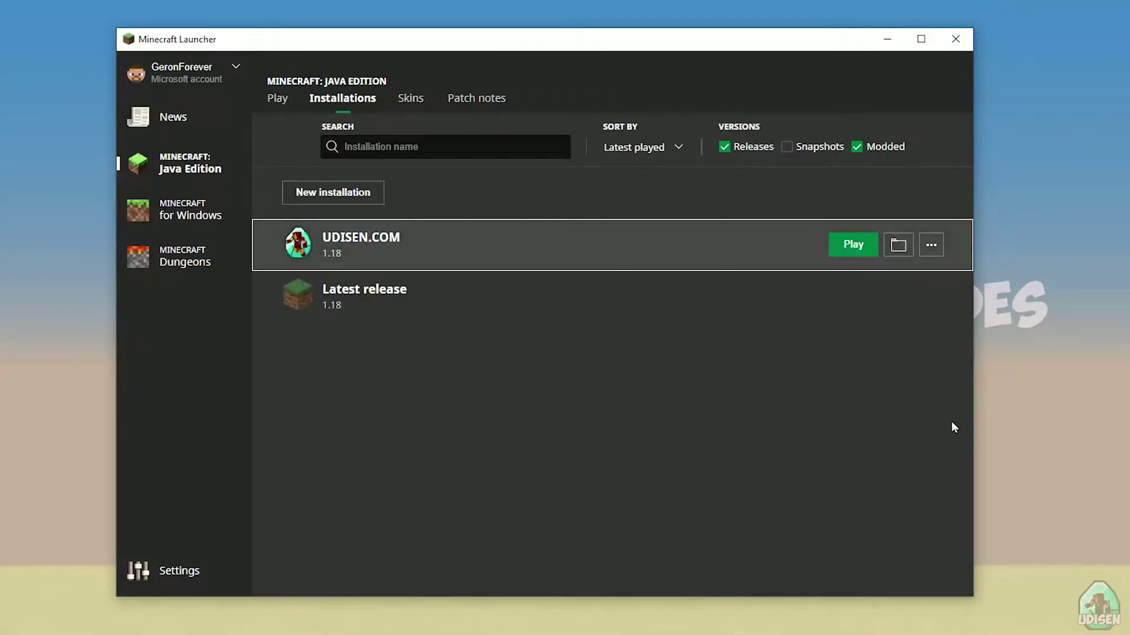
pyautogui.click(852, 246)
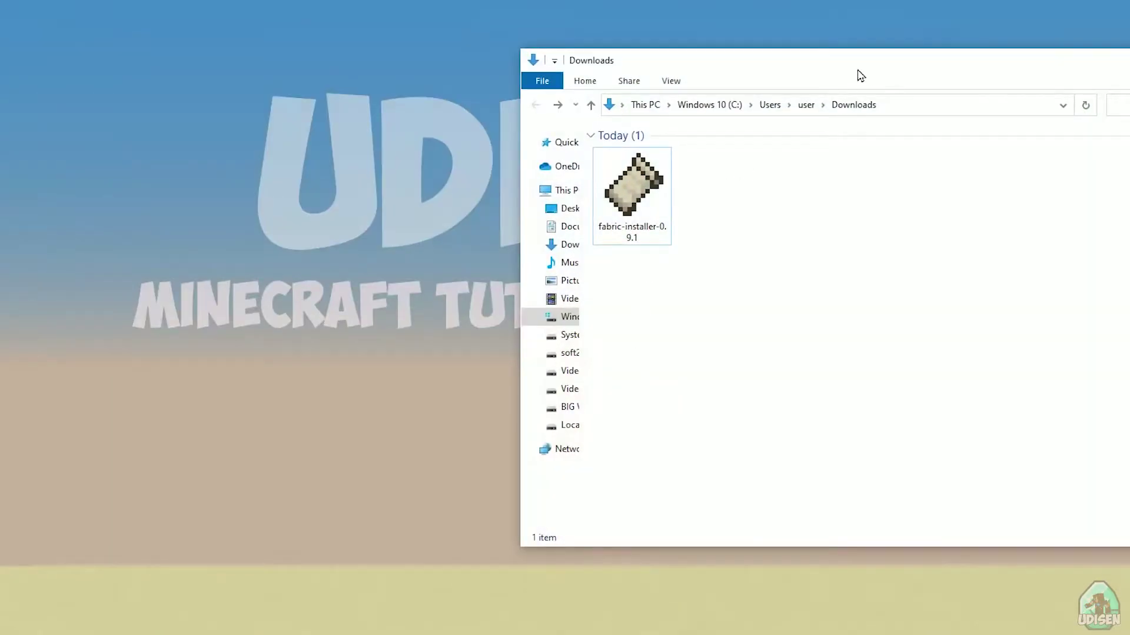
# - Bring the Downloads folder window fully into view and run fabric-installer-0.9.1
pyautogui.moveTo(858, 75); pyautogui.dragTo(594, 76)
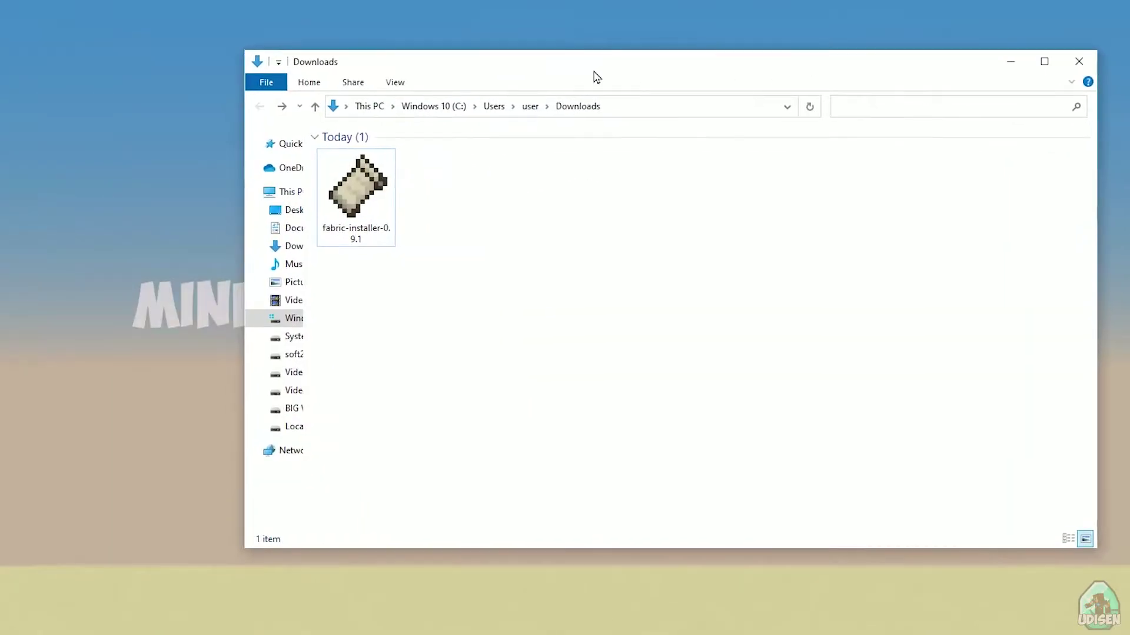
pyautogui.doubleClick(367, 188)
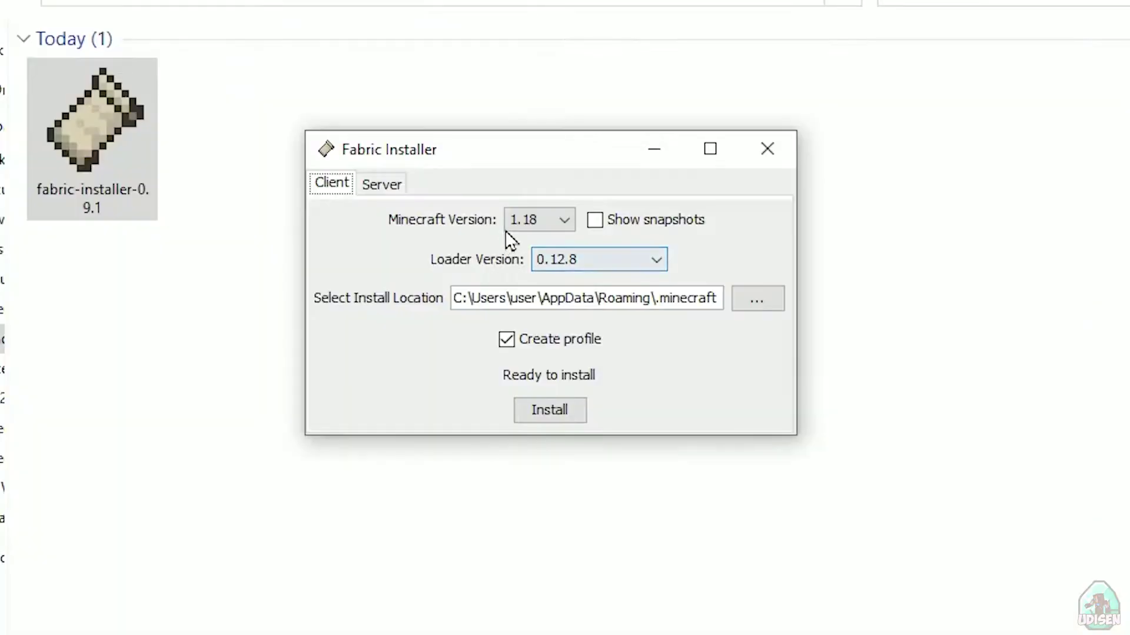
# - Examine the Fabric Installer's client and server pages and its Minecraft and loader version settings
pyautogui.click(581, 288)
pyautogui.click(526, 220)
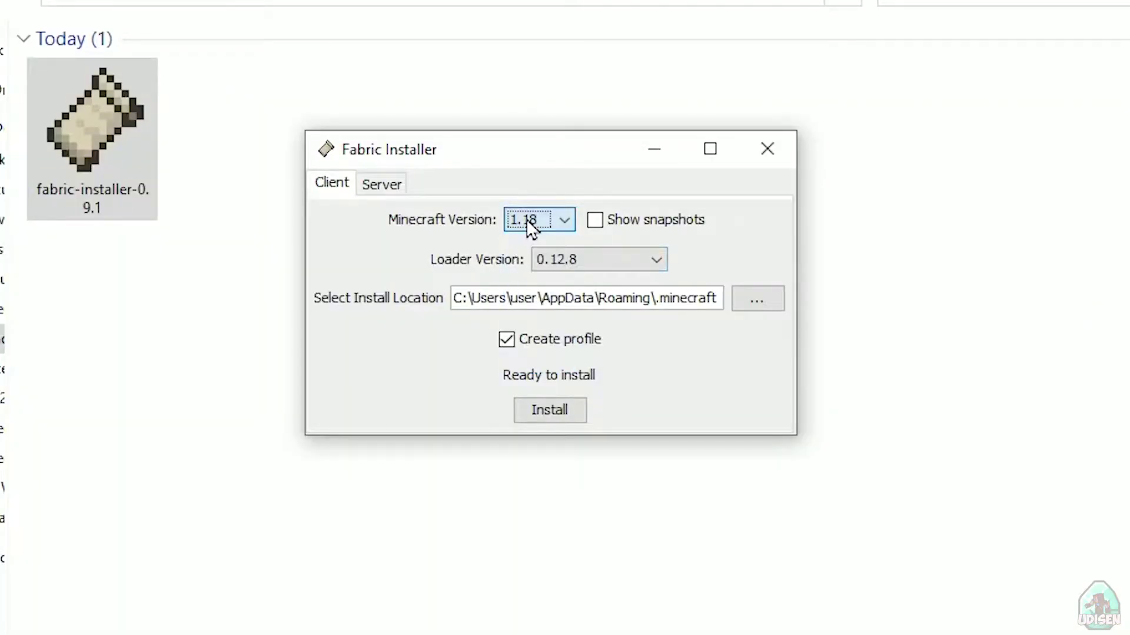
pyautogui.click(369, 186)
pyautogui.click(347, 187)
pyautogui.click(383, 187)
pyautogui.click(345, 187)
pyautogui.click(566, 260)
pyautogui.click(454, 259)
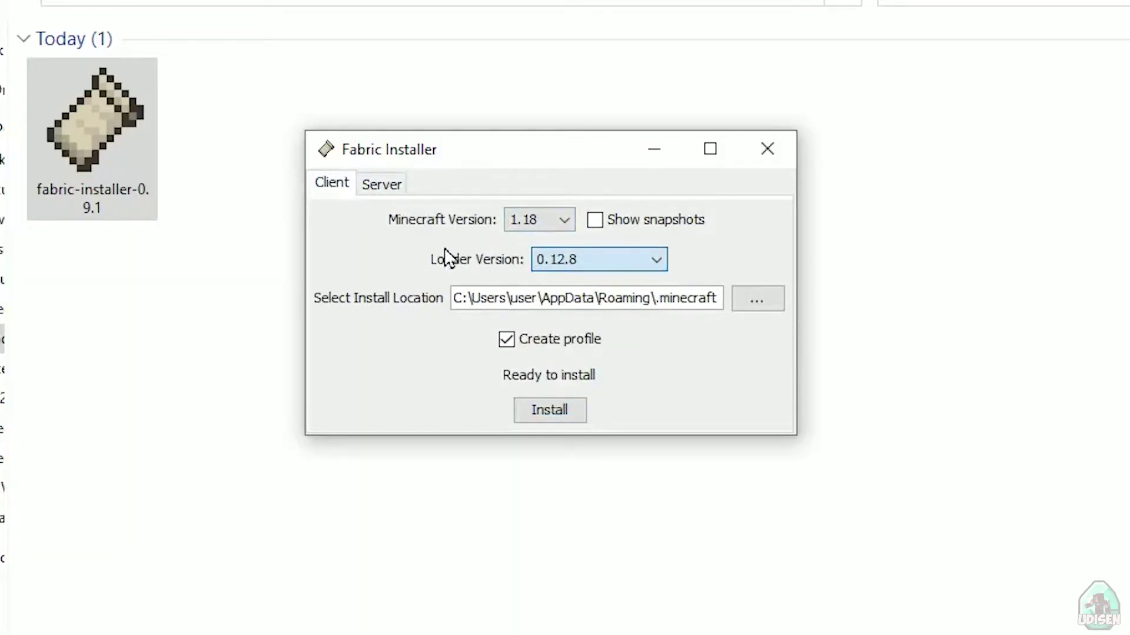
# - Install the Fabric client with Minecraft version 1.18 and loader version 0.12.8 in the default .minecraft location
pyautogui.click(538, 220)
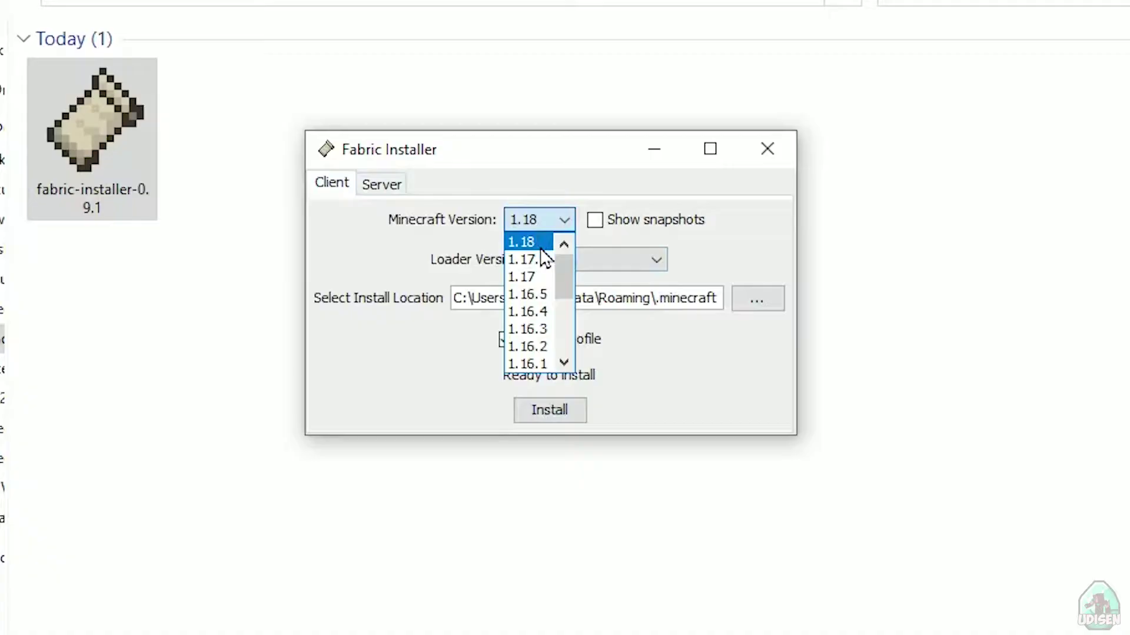
pyautogui.click(529, 243)
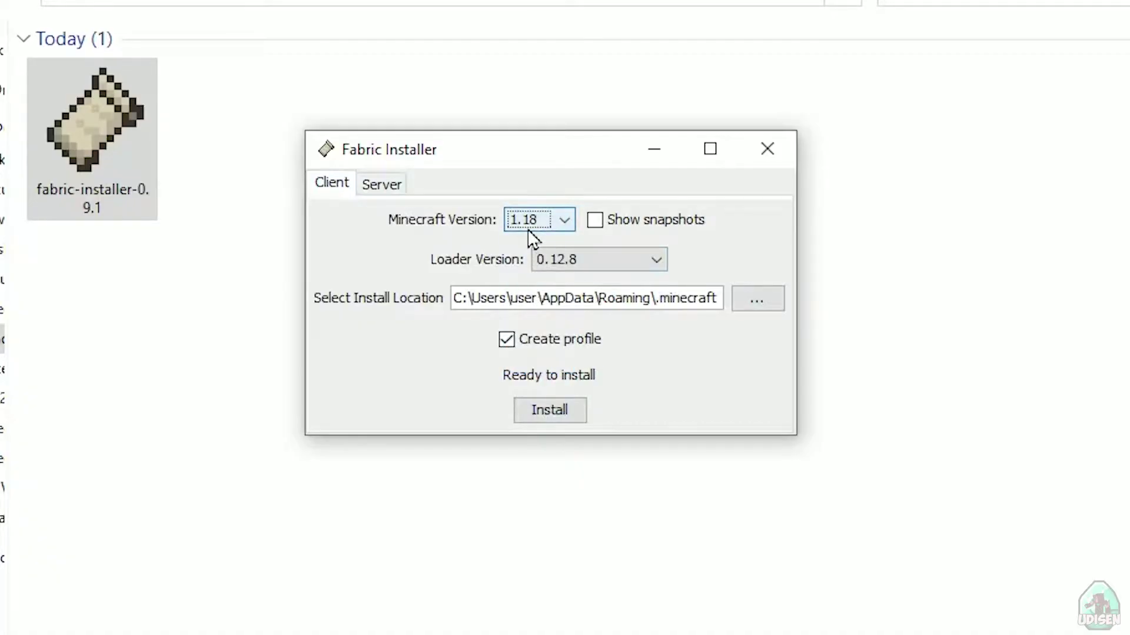
pyautogui.click(529, 224)
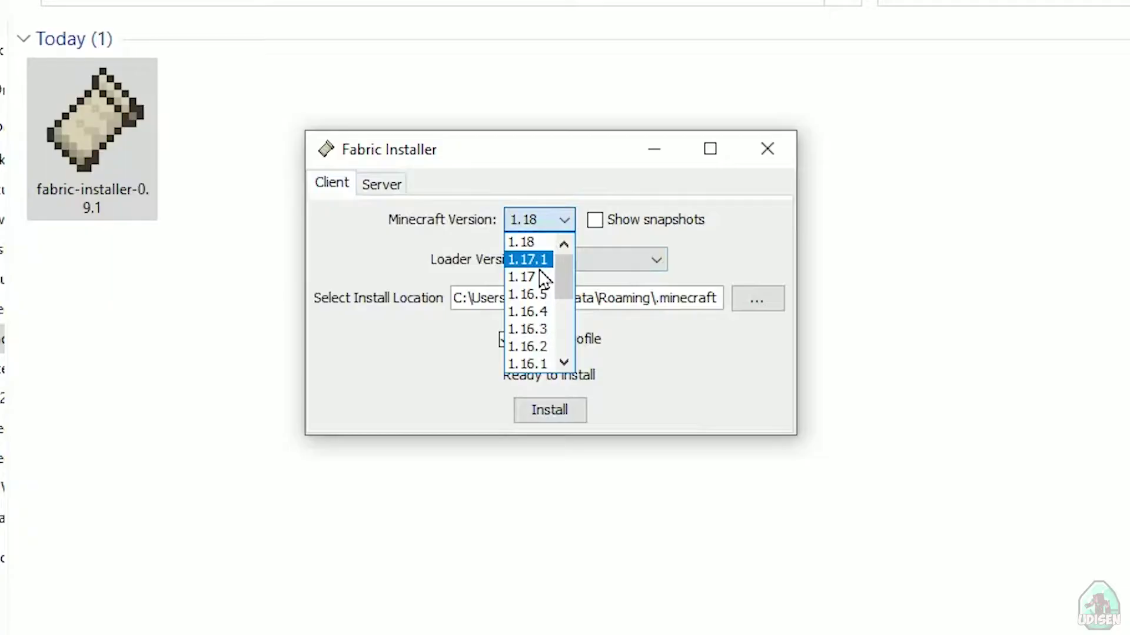
pyautogui.scroll(-3, 545, 315)
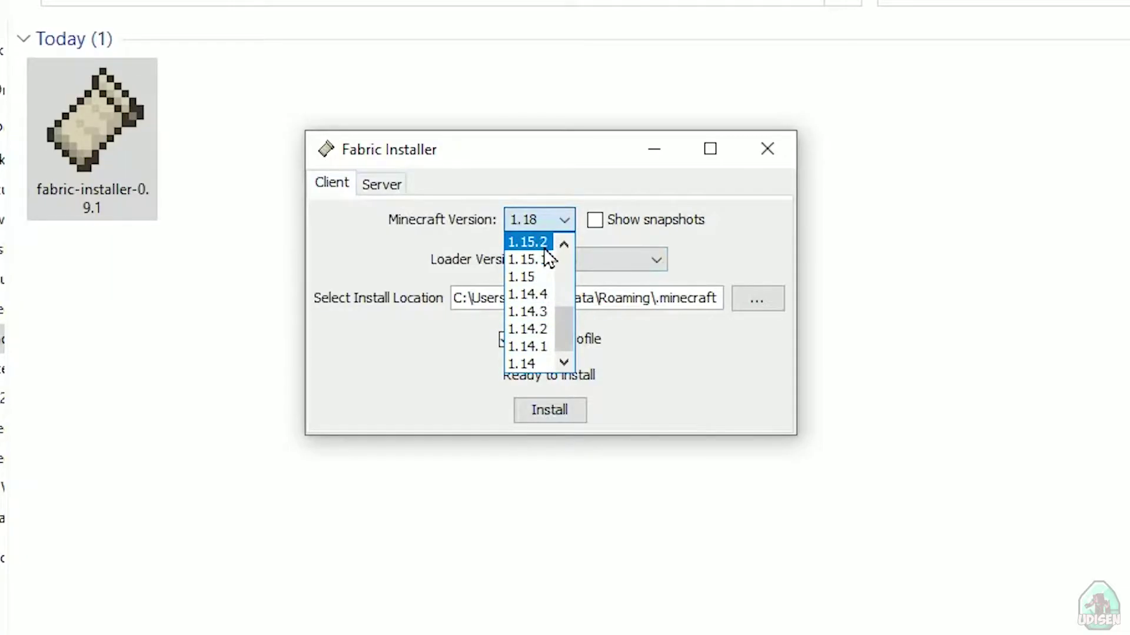
pyautogui.scroll(2, 547, 262)
pyautogui.scroll(2, 547, 265)
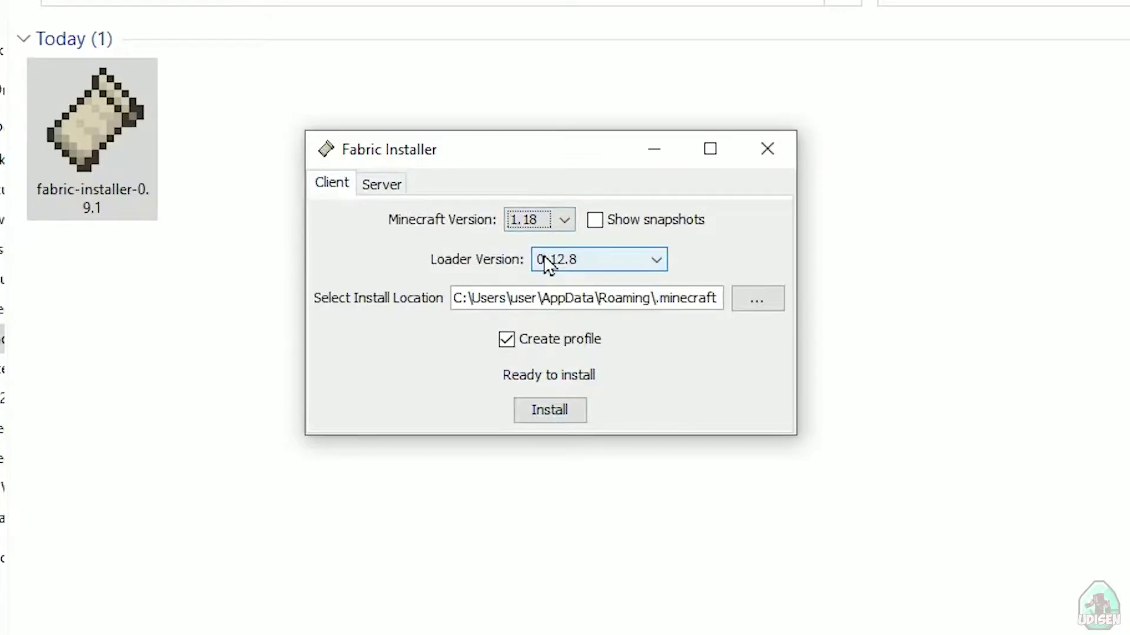
pyautogui.click(537, 413)
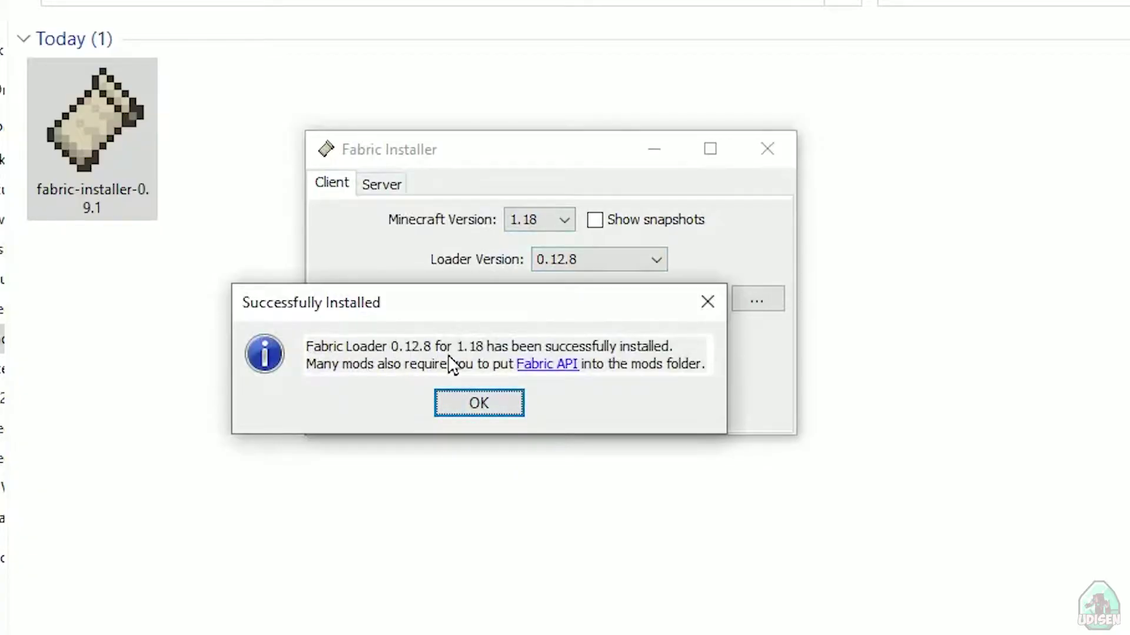
pyautogui.click(478, 406)
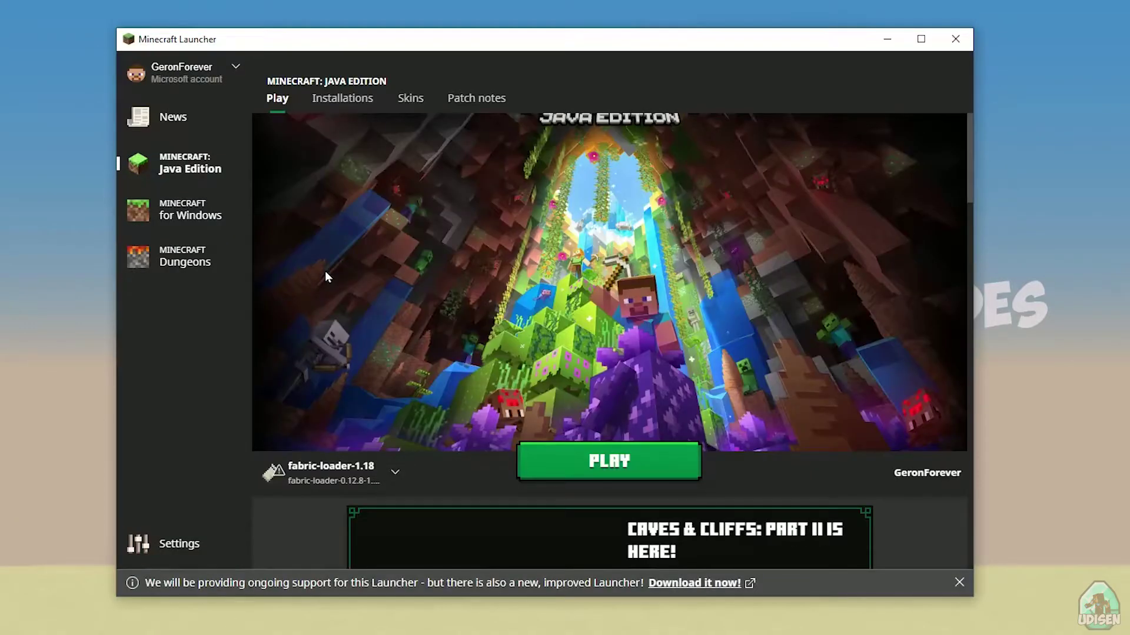
# - Set the resolution of the fabric-loader-1.18 installation to 1280 x 720 in the Minecraft Launcher and save it
pyautogui.click(343, 100)
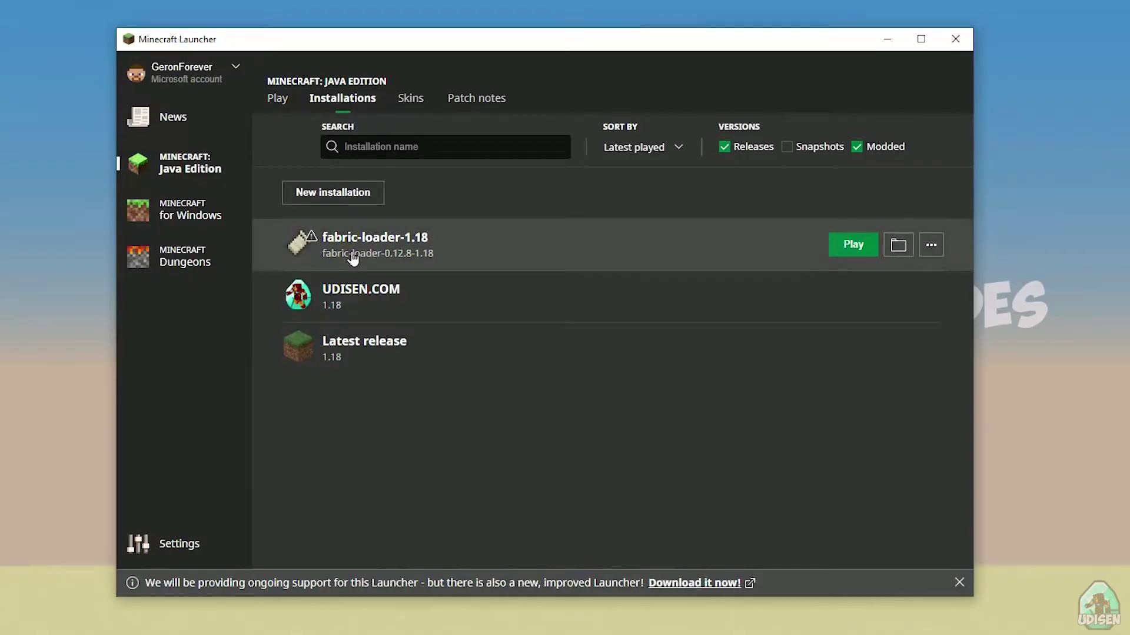
pyautogui.click(618, 249)
pyautogui.click(528, 405)
pyautogui.write('1280')
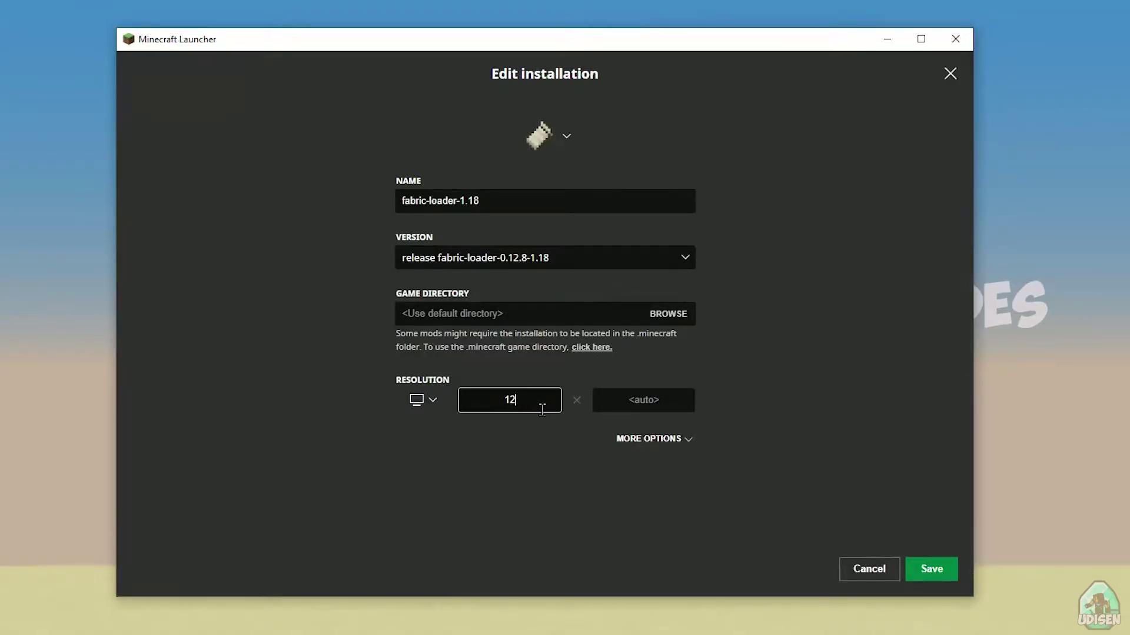
pyautogui.click(646, 400)
pyautogui.write('720')
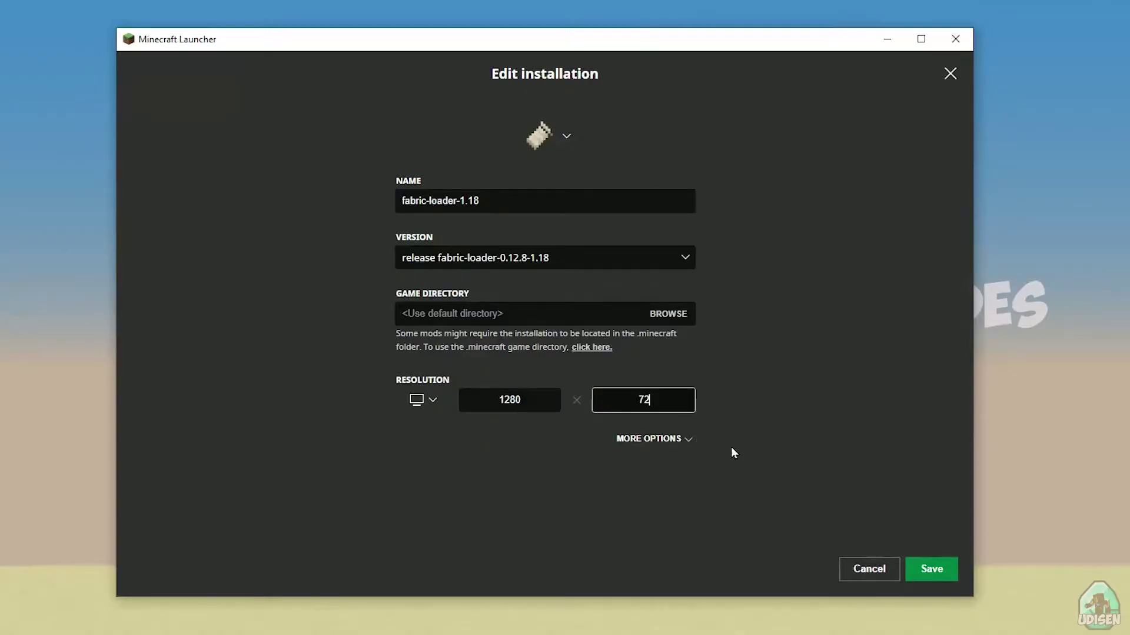
pyautogui.click(930, 568)
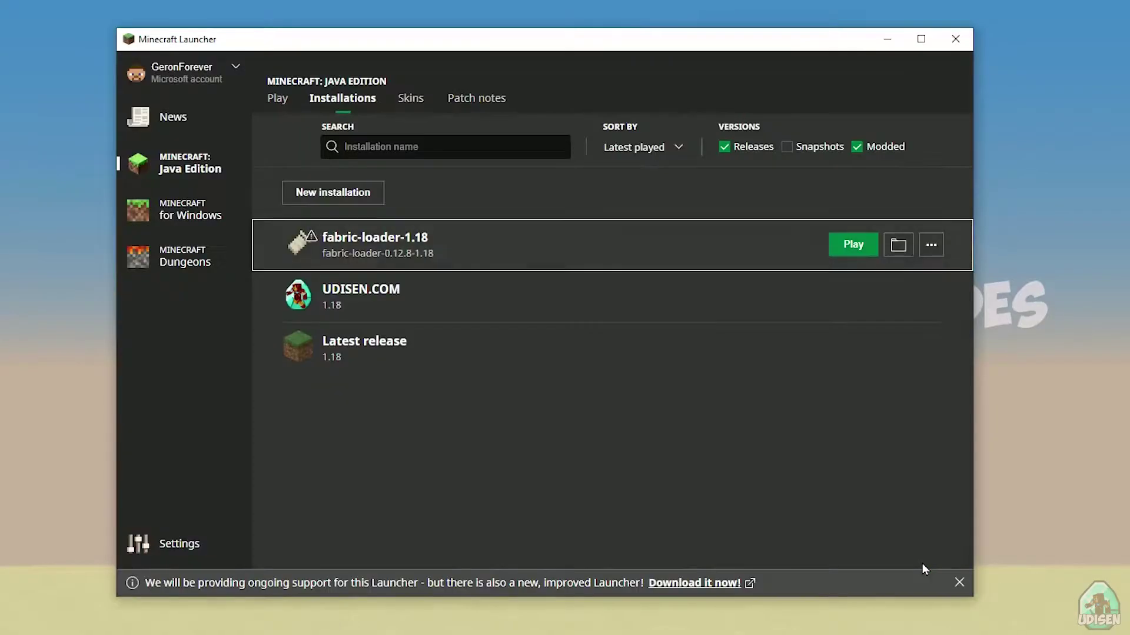
# - Open the game folder of the fabric-loader-1.18 installation, go into its mods folder and reposition the window
pyautogui.click(898, 246)
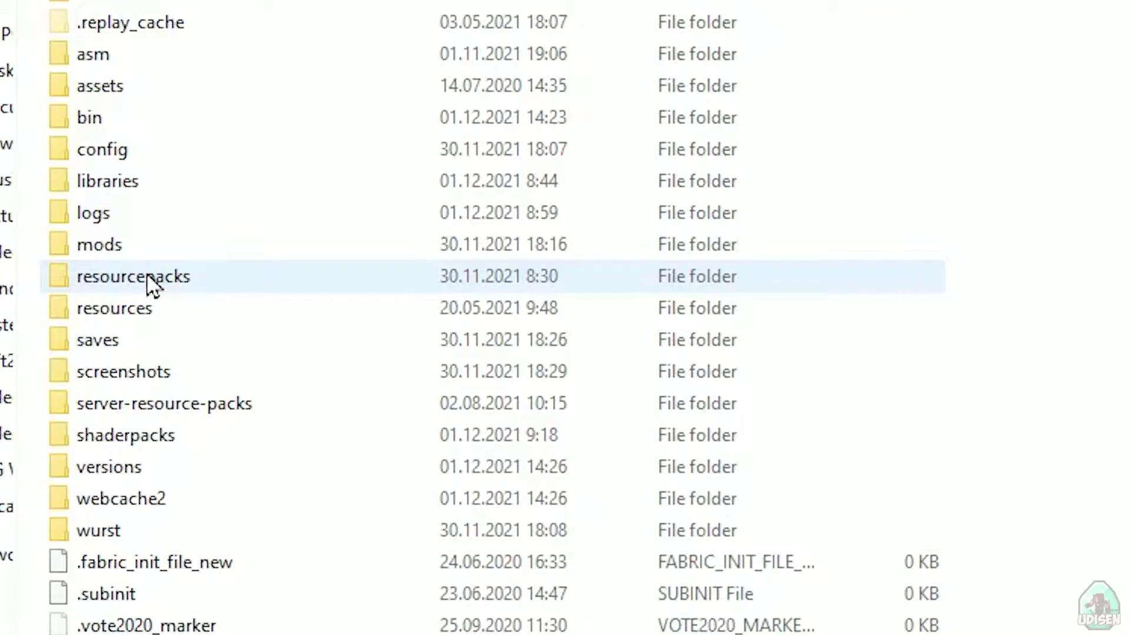
pyautogui.moveTo(82, 285)
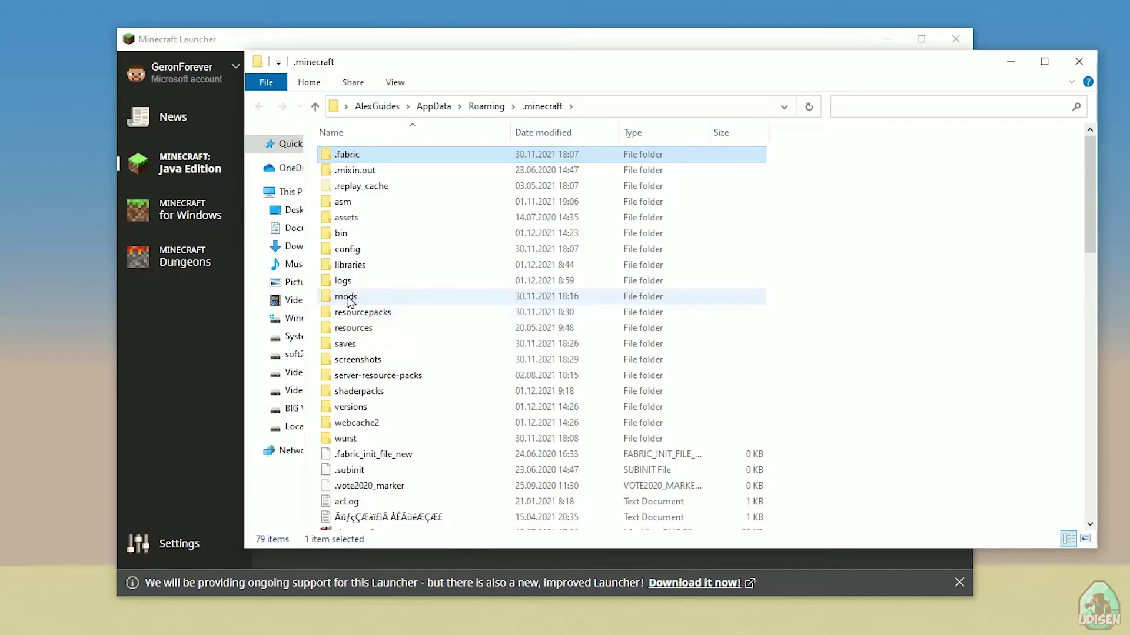
pyautogui.doubleClick(351, 301)
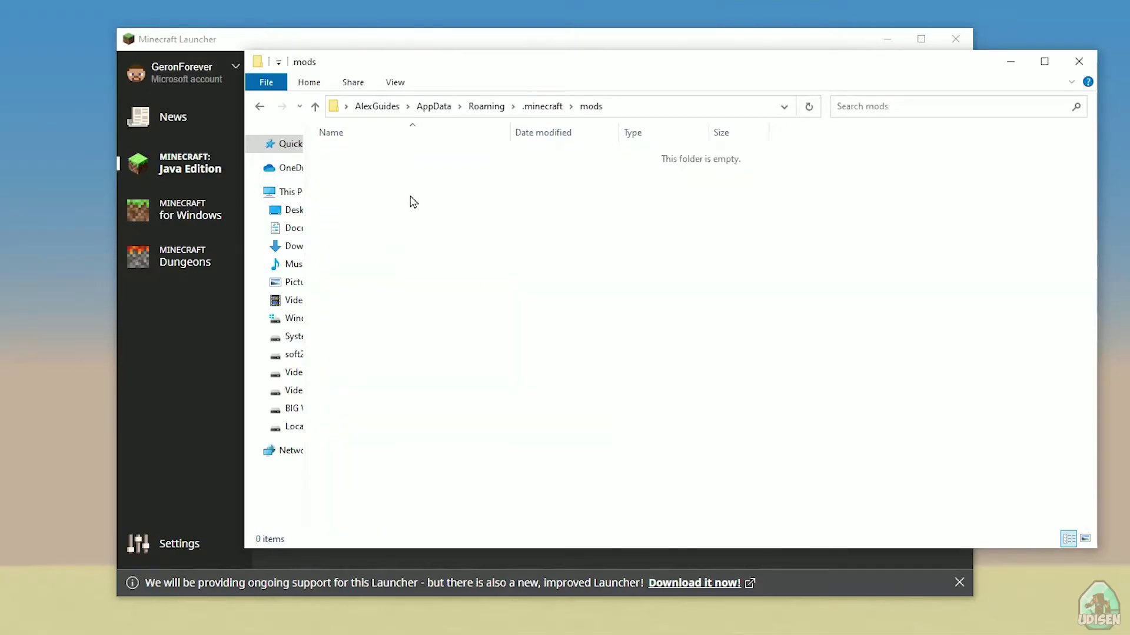
pyautogui.moveTo(484, 68); pyautogui.dragTo(271, 55)
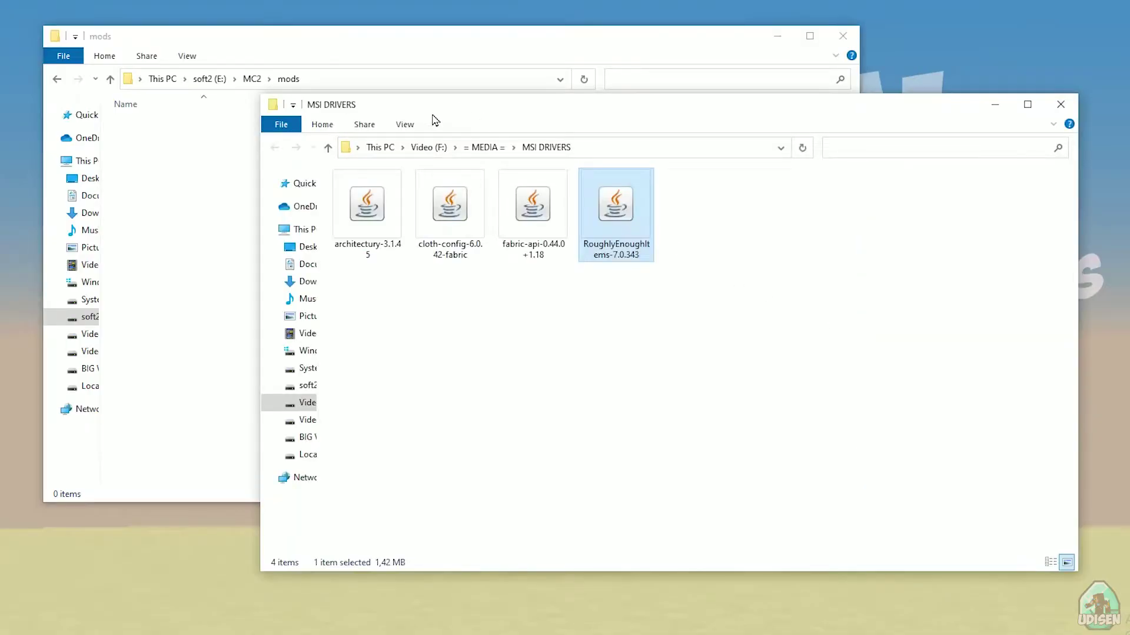
# - Copy architectury-3.1.45, cloth-config-6.0.42-fabric, fabric-api-0.44.0+1.18 and RoughlyEnoughItems-7.0.343 from the MSI DRIVERS folder into the mods folder
pyautogui.moveTo(436, 121); pyautogui.dragTo(669, 27)
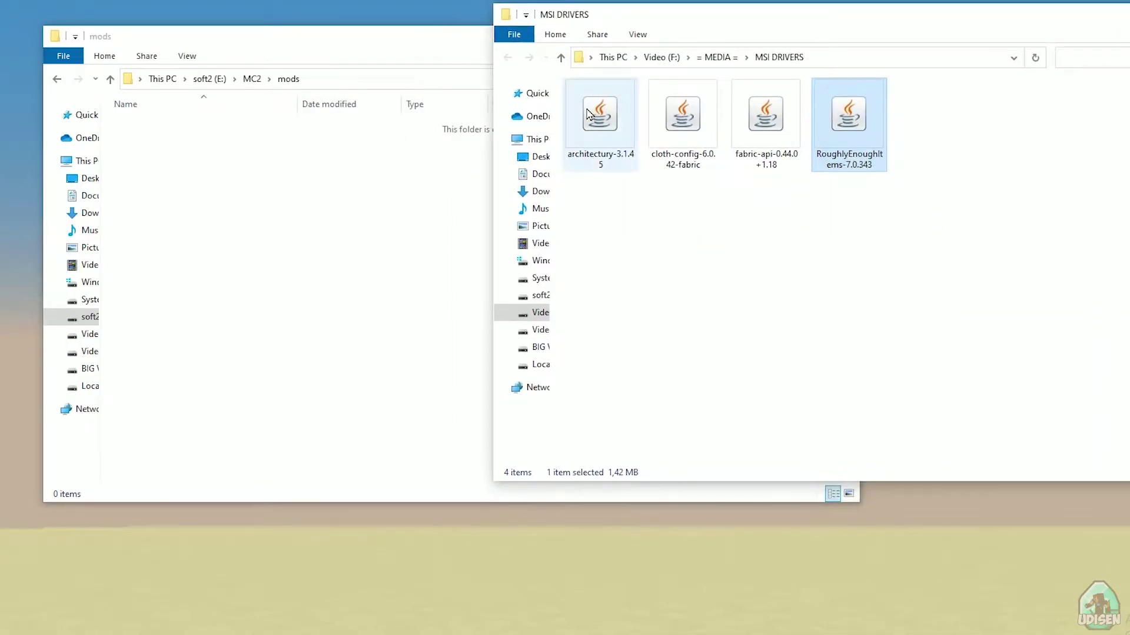
pyautogui.moveTo(594, 115); pyautogui.dragTo(303, 177)
pyautogui.click(872, 260)
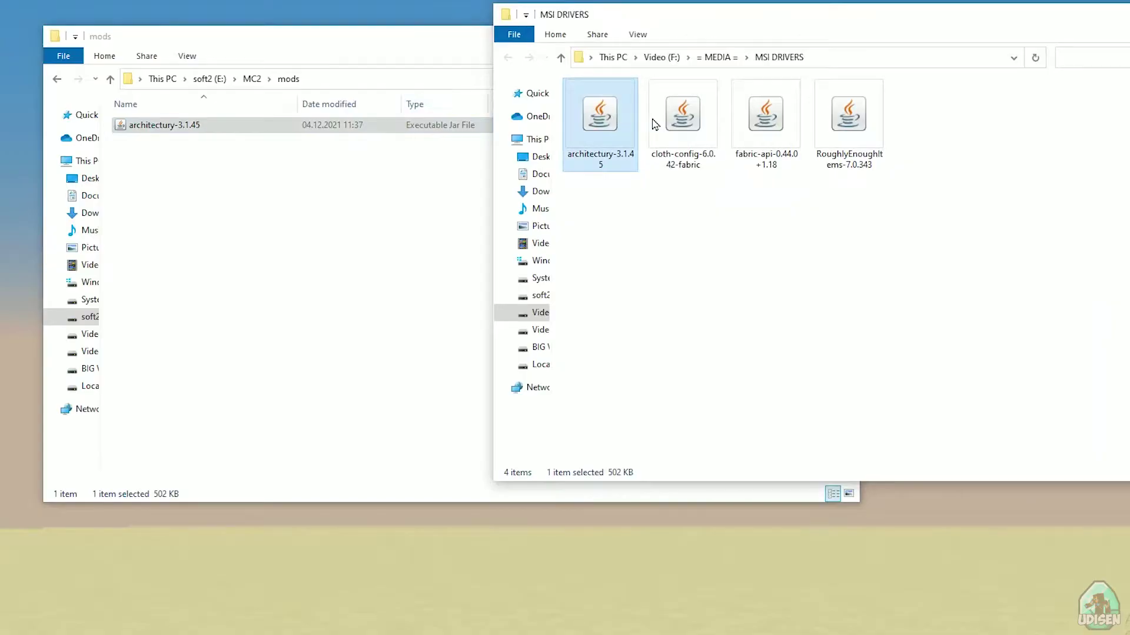
pyautogui.moveTo(653, 118); pyautogui.dragTo(330, 216)
pyautogui.click(957, 261)
pyautogui.moveTo(765, 120); pyautogui.dragTo(318, 243)
pyautogui.click(948, 253)
pyautogui.moveTo(842, 158); pyautogui.dragTo(162, 183)
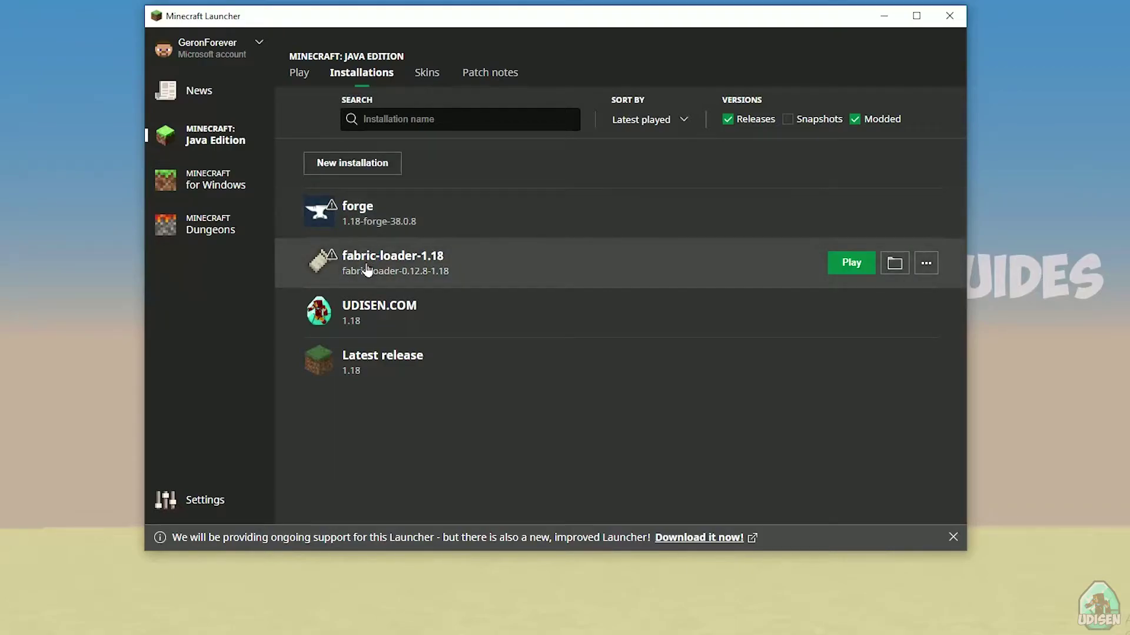
# - Check that the fabric-loader-1.18 installation uses release fabric-loader-0.12.8-1.18, save it and launch the game
pyautogui.click(487, 264)
pyautogui.click(470, 227)
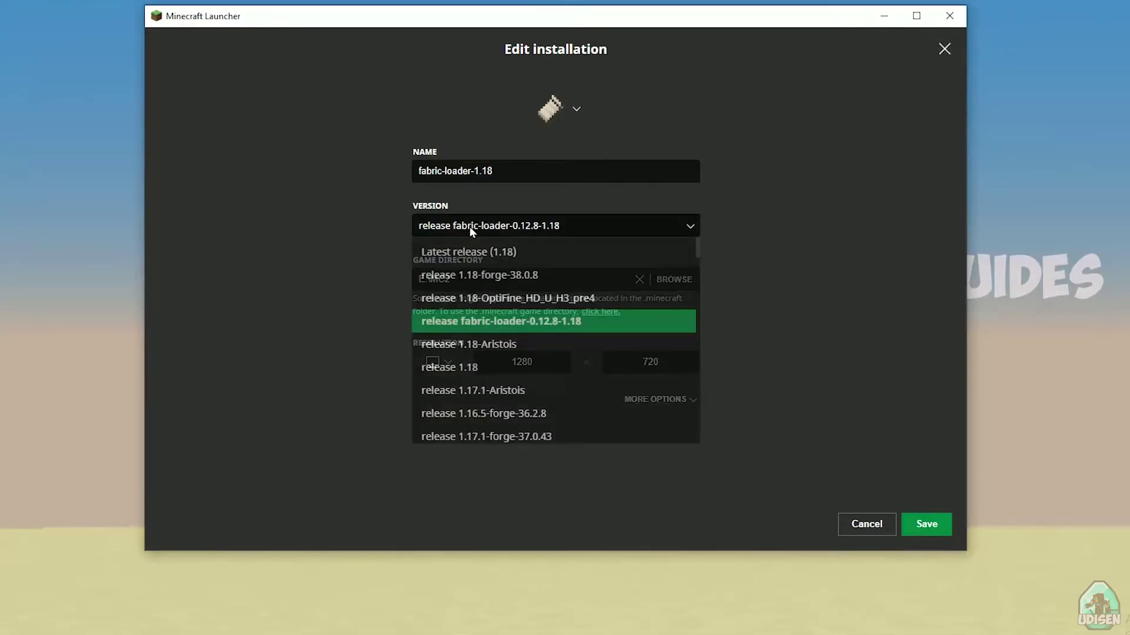
pyautogui.click(470, 227)
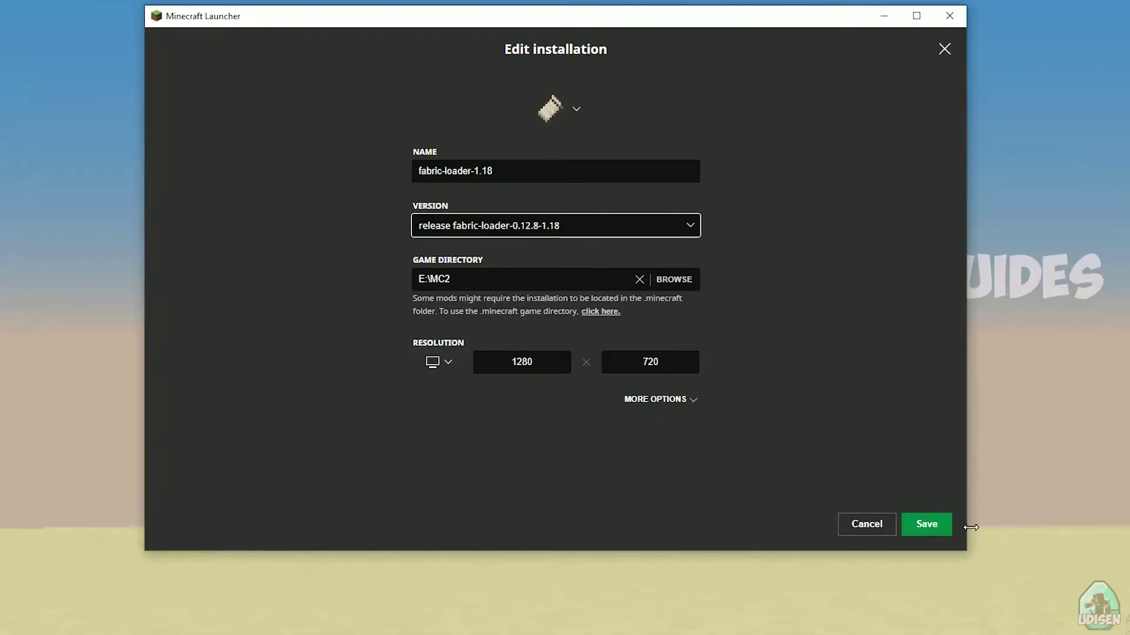
pyautogui.click(938, 532)
pyautogui.click(851, 262)
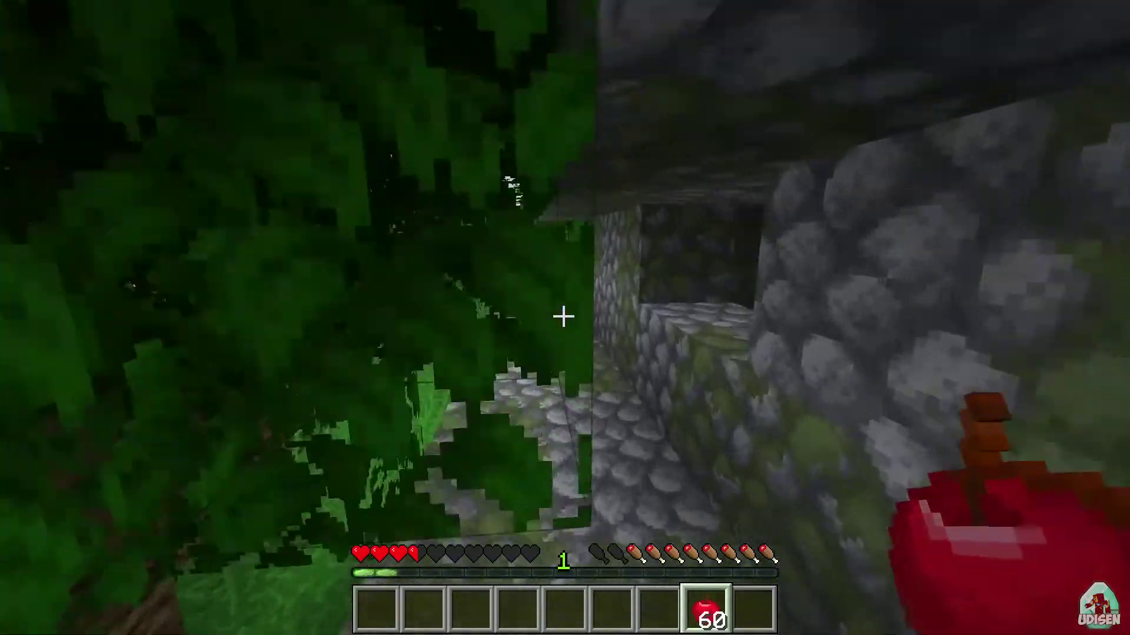
# - Move the apple stack from the hotbar into the inventory row above it, and toggle the item list off and on
pyautogui.press('e')
pyautogui.click(696, 474)
pyautogui.click(695, 426)
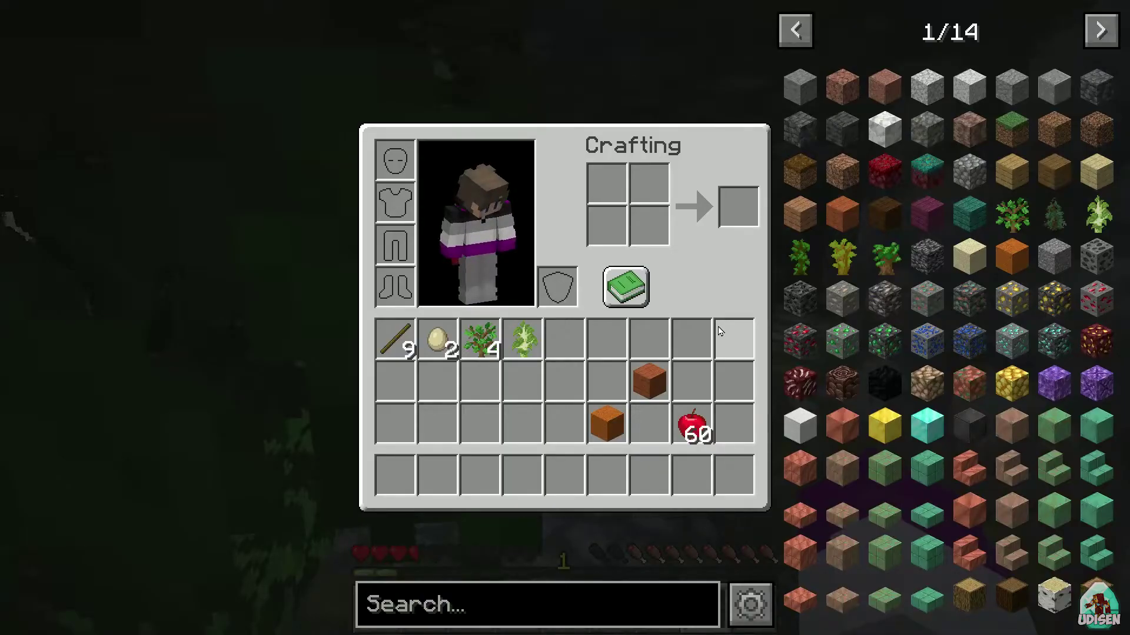
pyautogui.hotkey('ctrl', 'o')
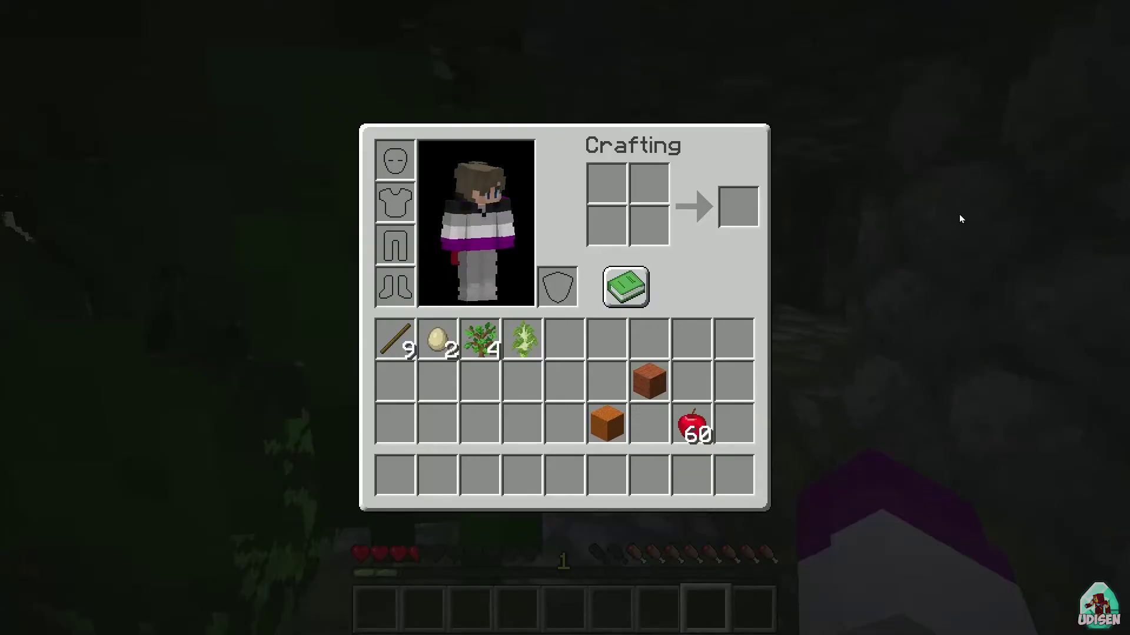
pyautogui.hotkey('ctrl', 'o')
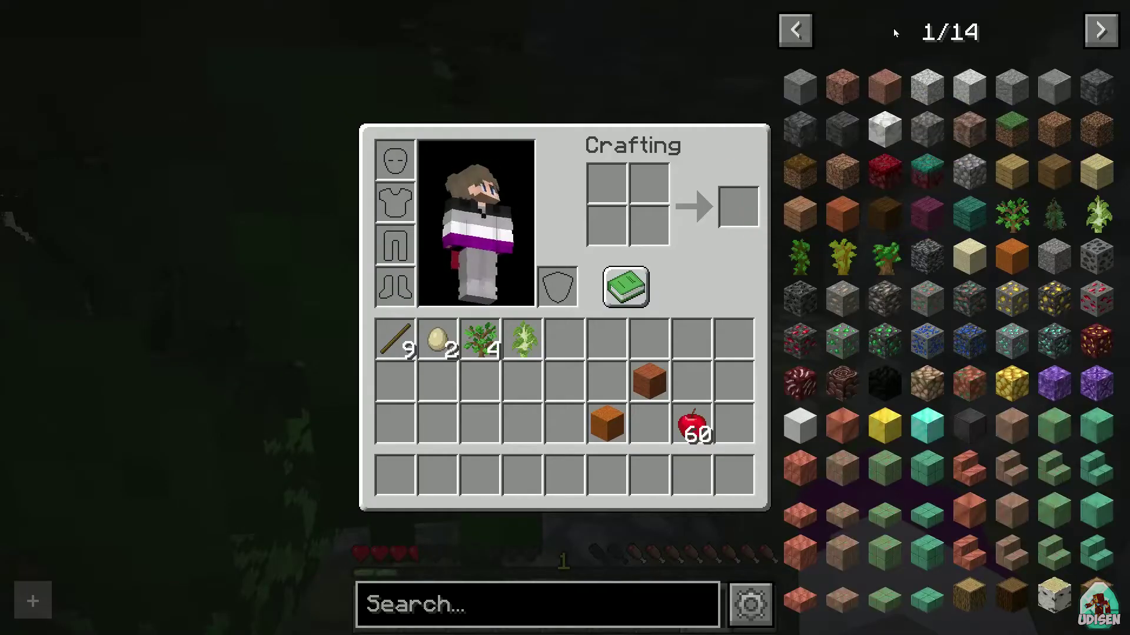
# - Search the item list for gold and view the crafting recipes of the golden apple and the crafting table
pyautogui.click(429, 609)
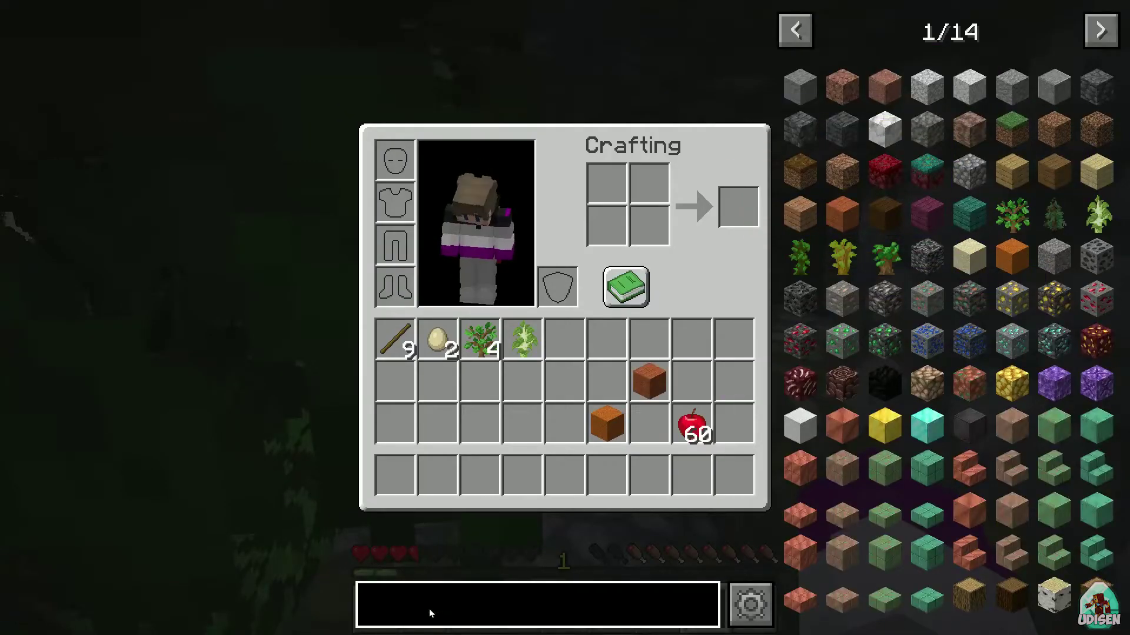
pyautogui.write('goll')
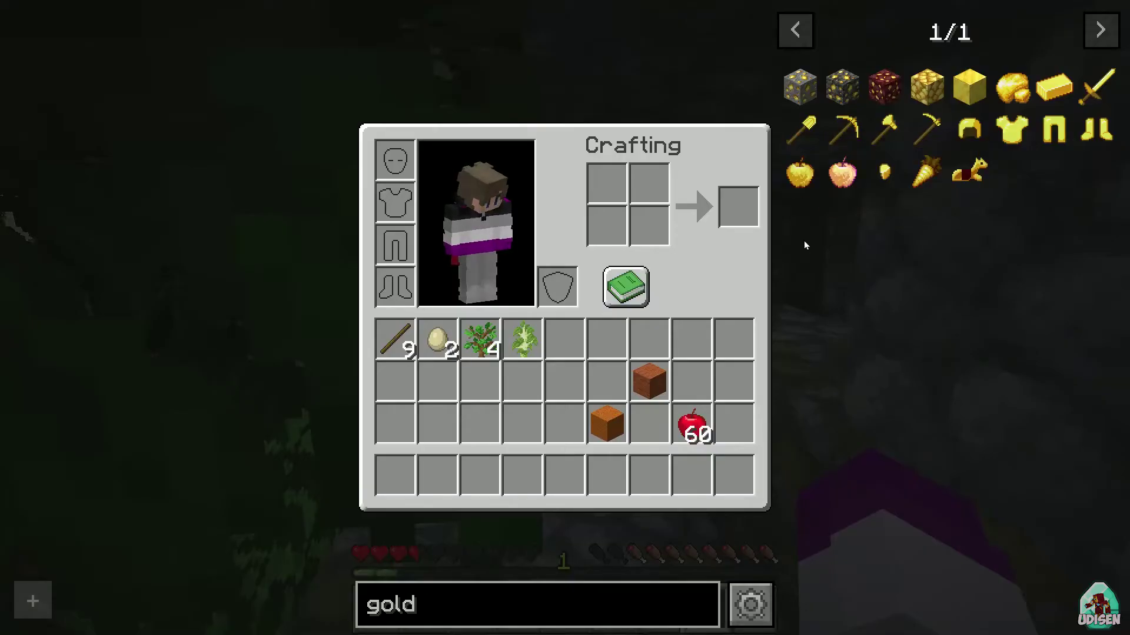
pyautogui.click(792, 182)
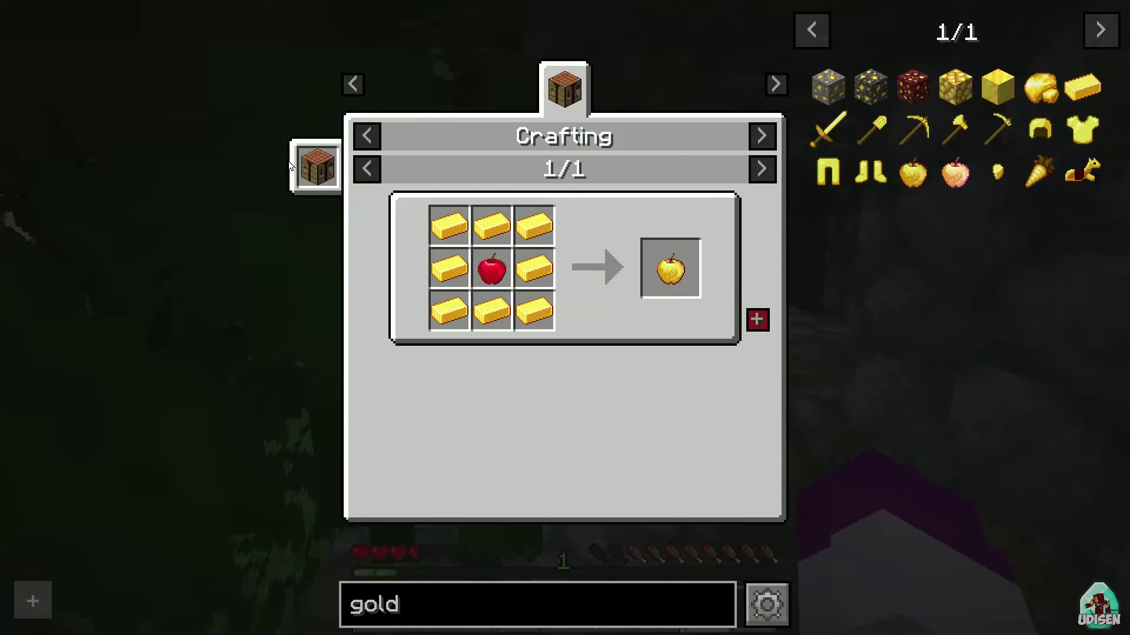
pyautogui.click(319, 164)
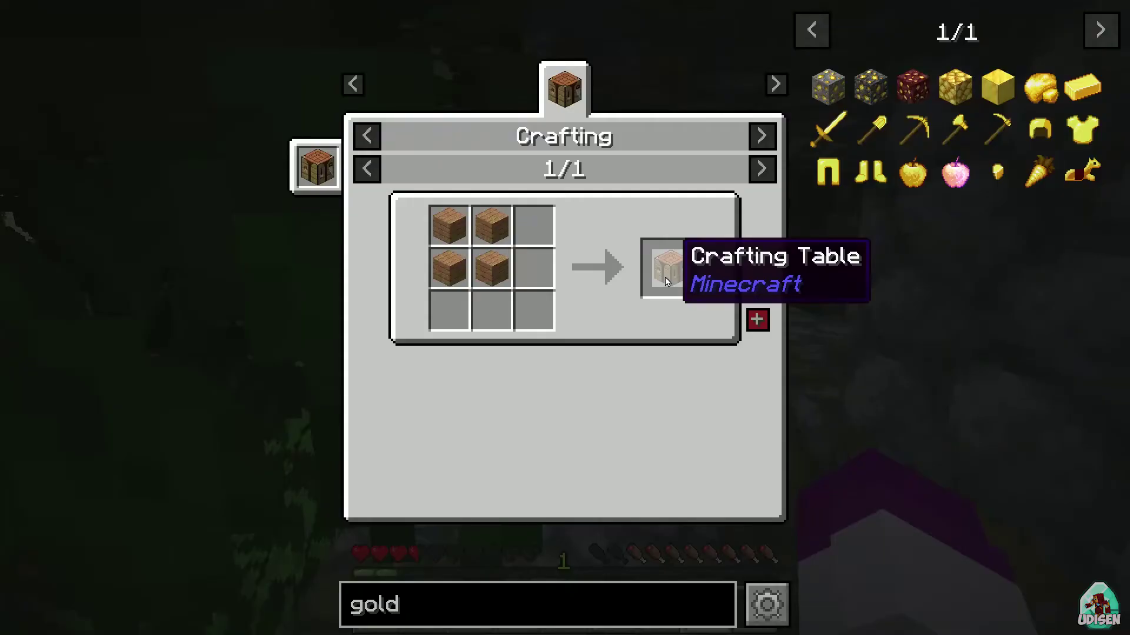
pyautogui.press('Escape')
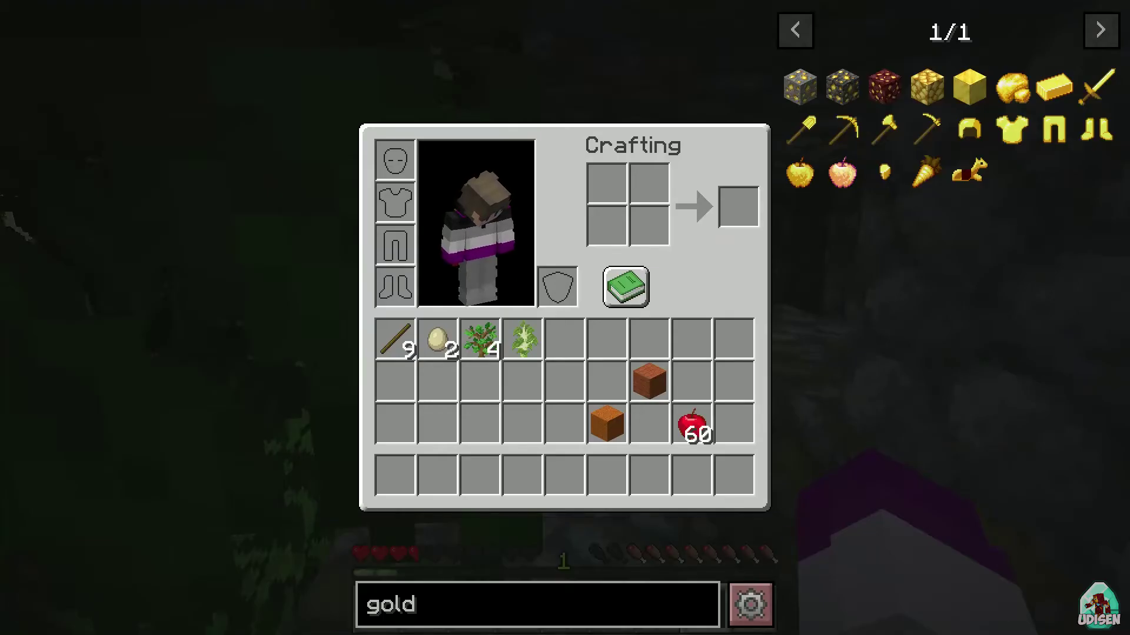
# - Take golden apples one at a time from the item list and stack two in the fourth hotbar slot
pyautogui.click(800, 173)
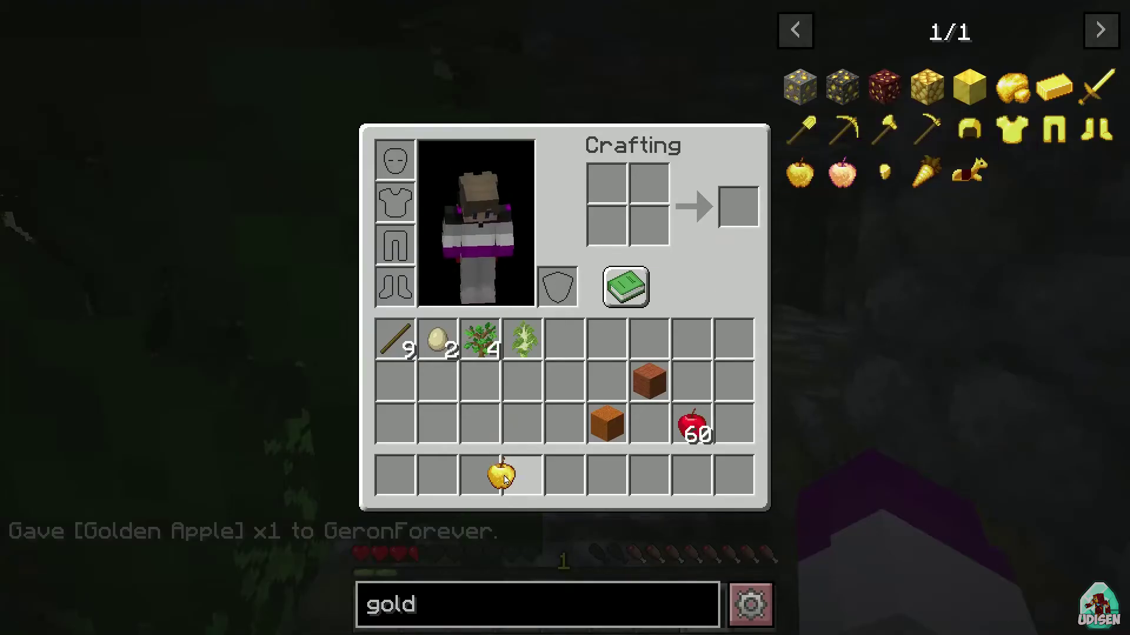
pyautogui.click(525, 477)
pyautogui.click(796, 172)
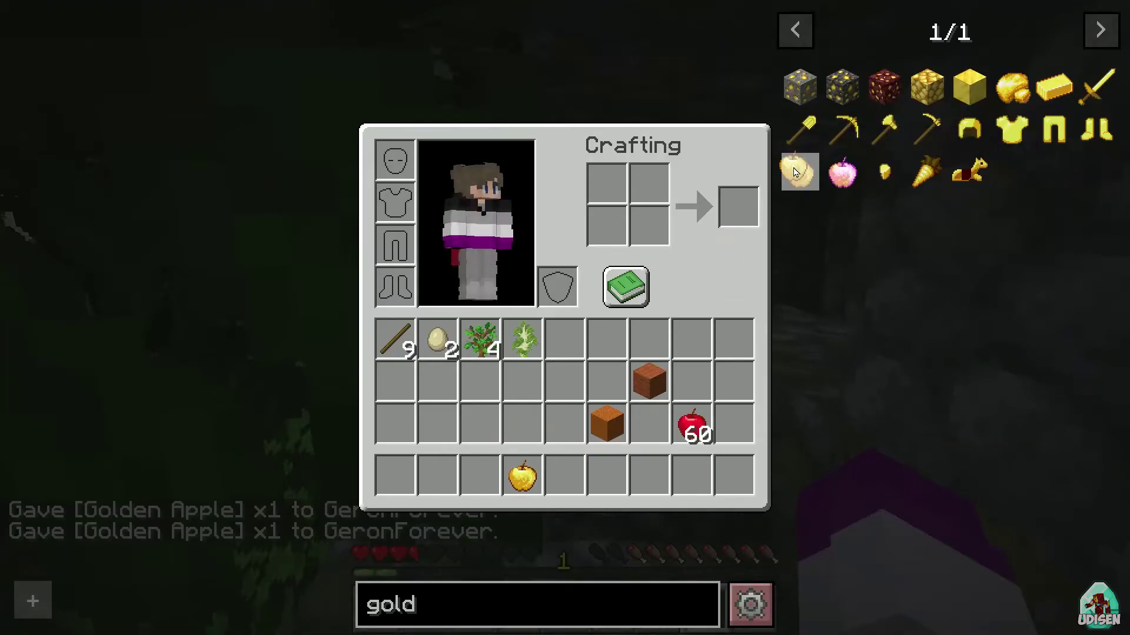
pyautogui.click(795, 173)
pyautogui.click(795, 172)
pyautogui.click(522, 475)
pyautogui.press('e')
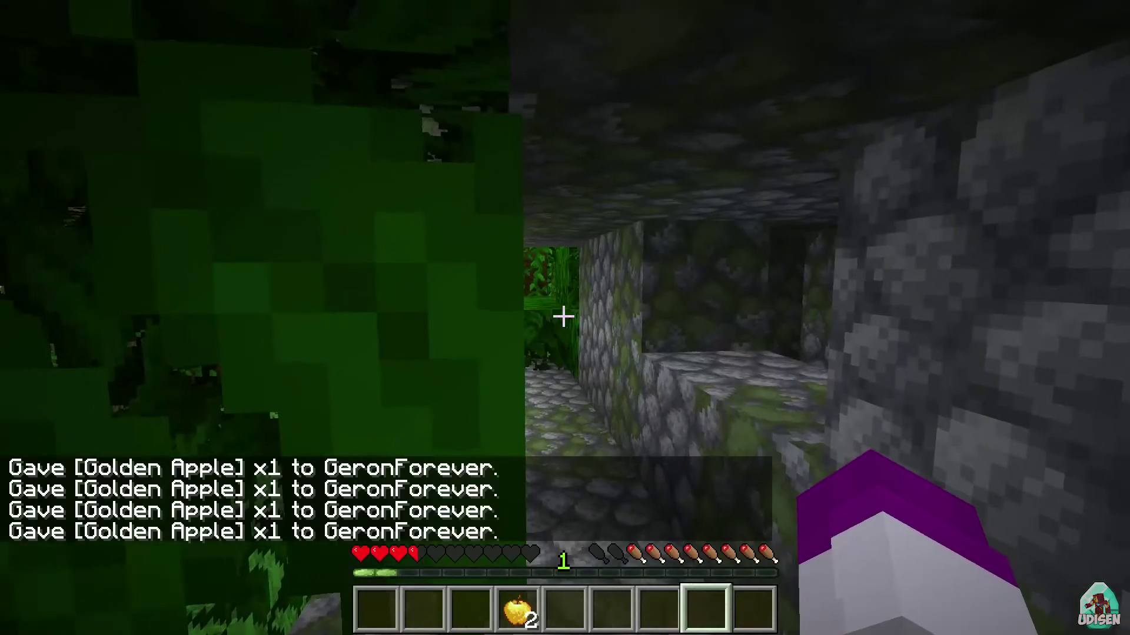
# - Take two stacks of 64 golden apples from the item list, placing one in the inventory's upper row and one in the fifth hotbar slot
pyautogui.press('e')
pyautogui.keyDown('shift'); pyautogui.click(798, 177); pyautogui.keyUp('shift')
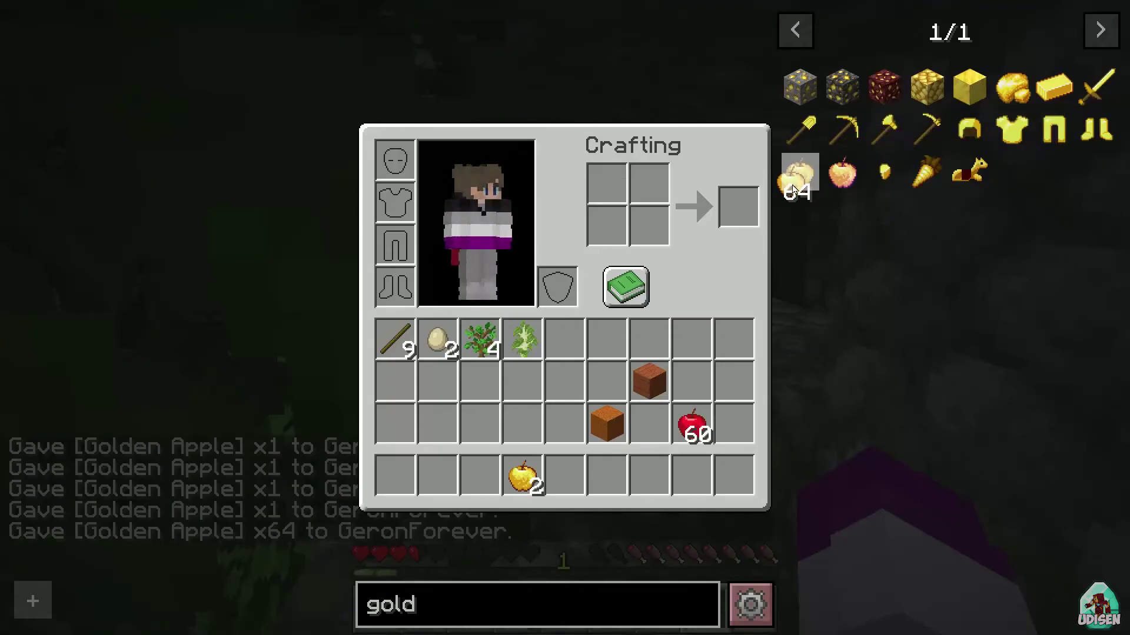
pyautogui.click(691, 338)
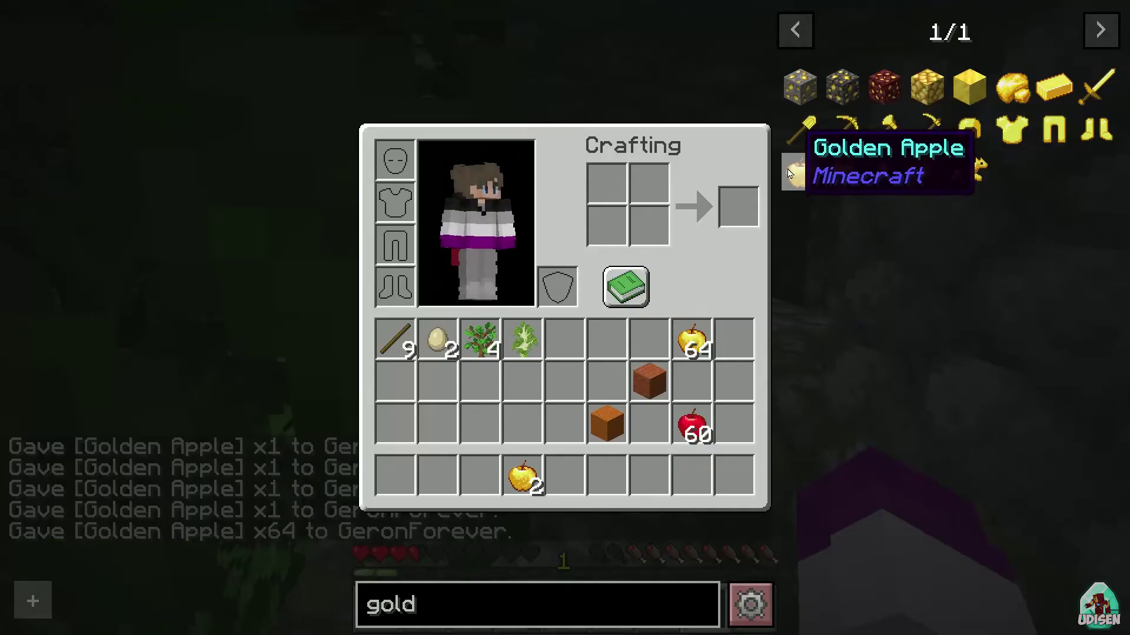
pyautogui.keyDown('shift'); pyautogui.click(790, 173); pyautogui.keyUp('shift')
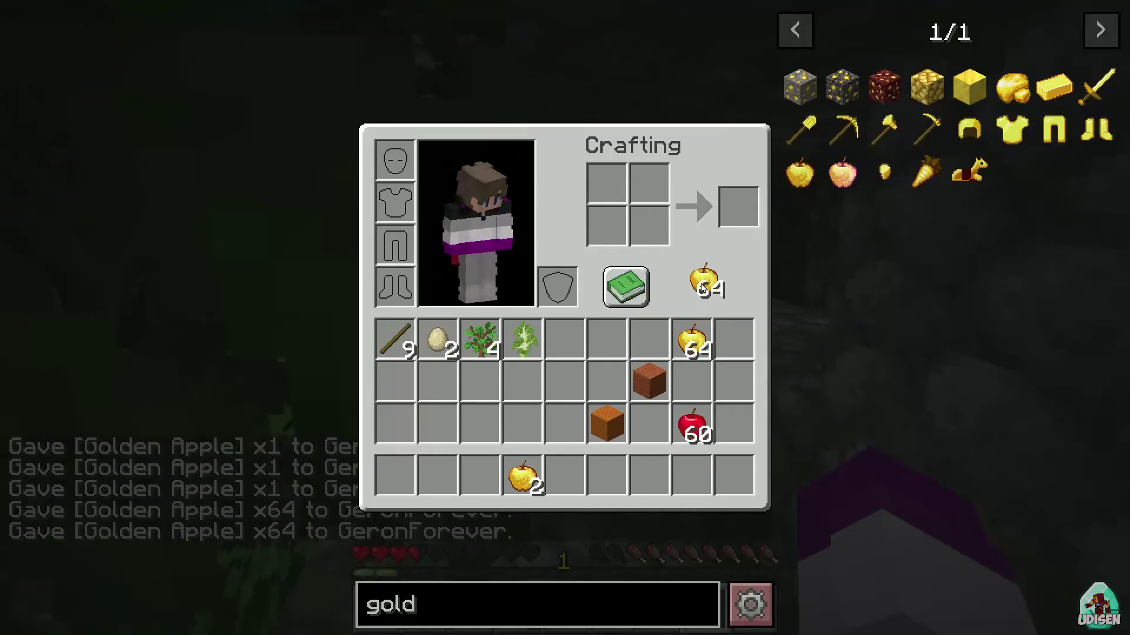
pyautogui.click(574, 474)
pyautogui.press('e')
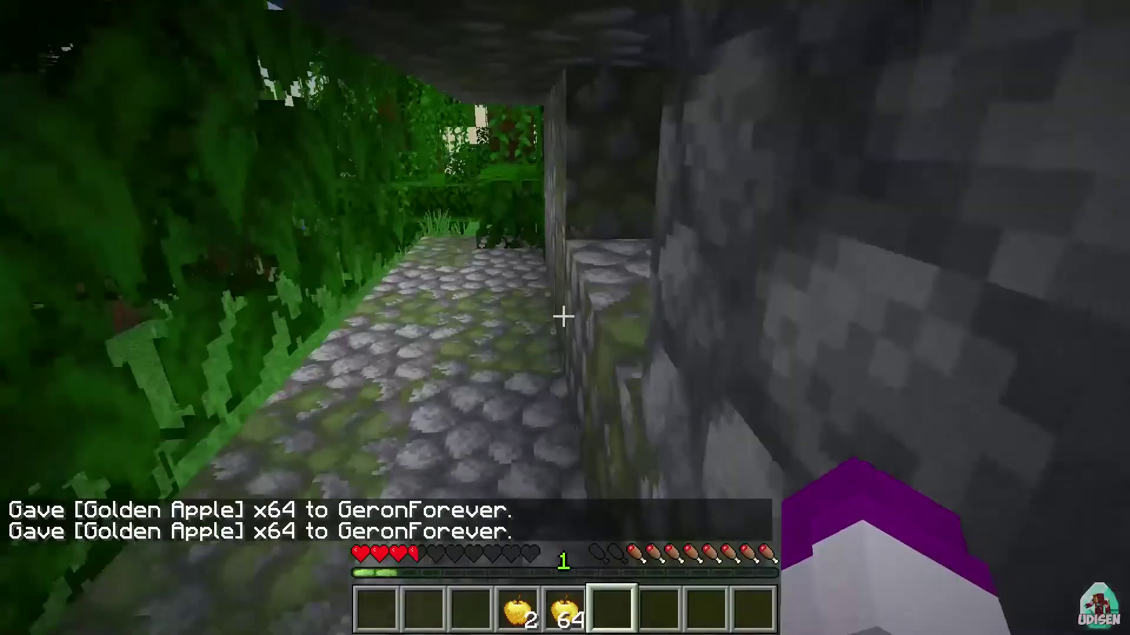
# - Eat one golden apple from the fifth hotbar slot and walk out along the mossy stone path
pyautogui.press('5')
pyautogui.rightClick(564, 317)
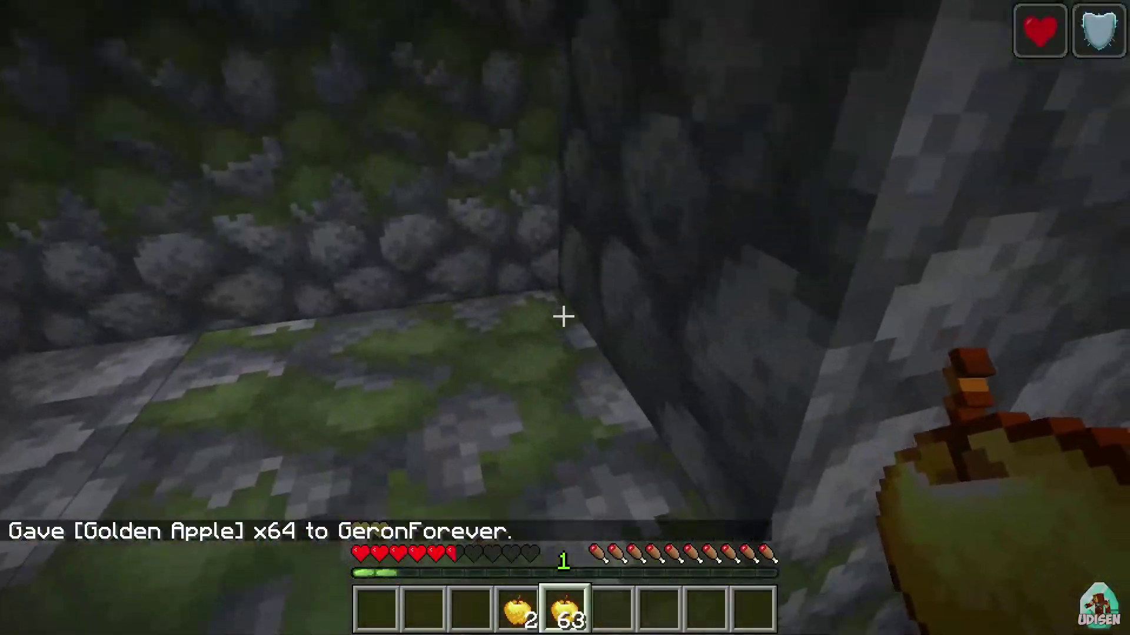
pyautogui.press('w')
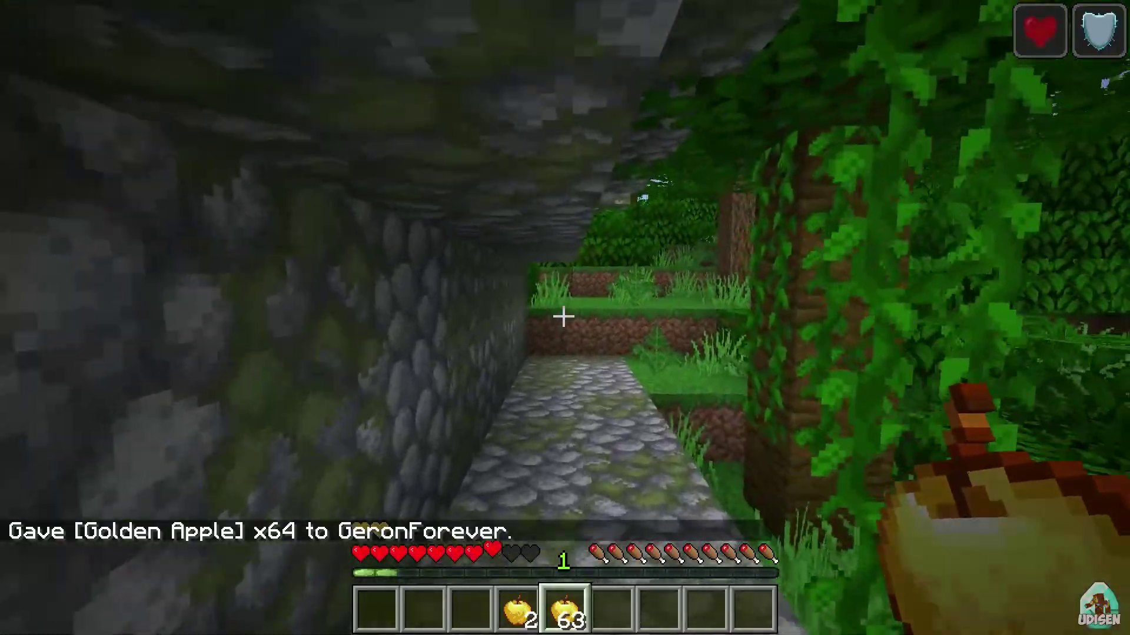
pyautogui.press('w')
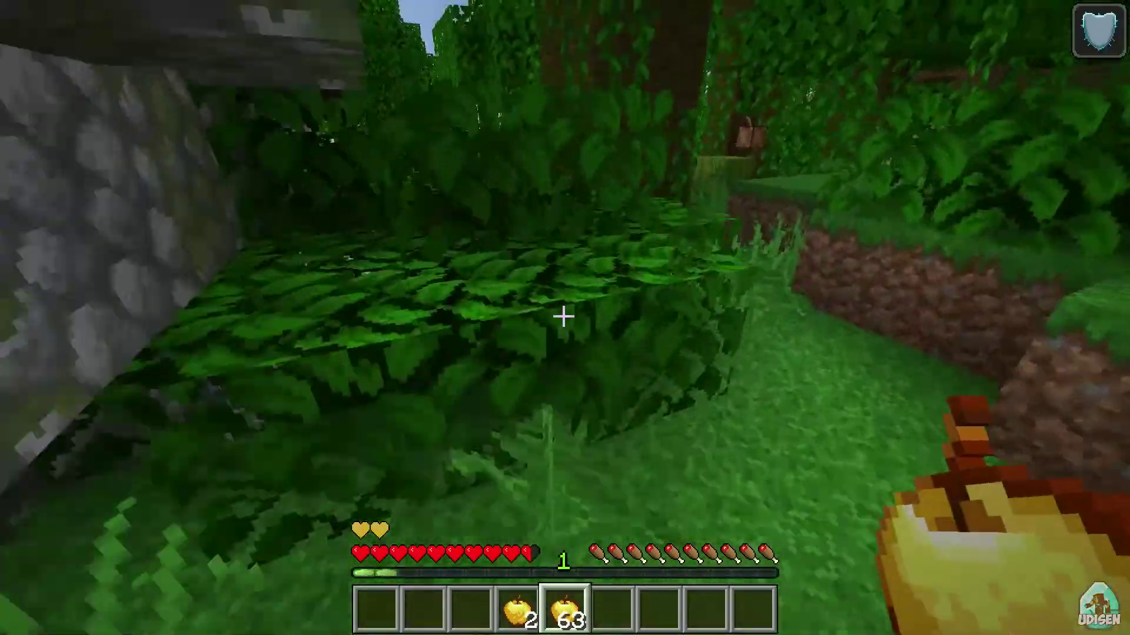
pyautogui.press('w')
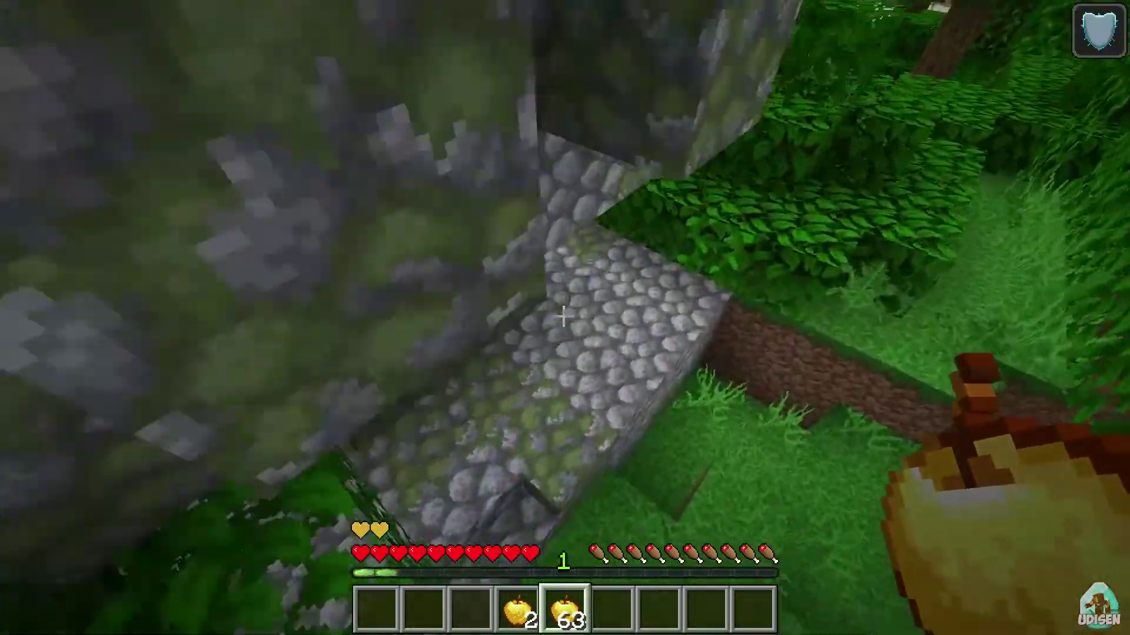
# - Clear the gold search in the inventory's item list and page backwards to page 16 of the full list
pyautogui.press('e')
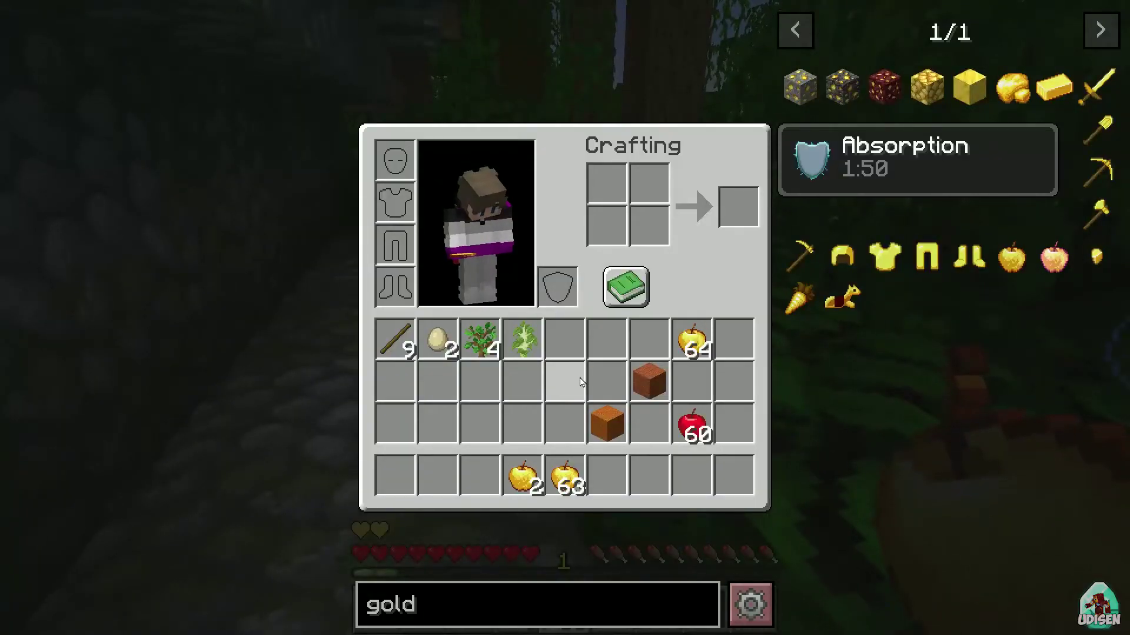
pyautogui.click(443, 605)
pyautogui.press('BackSpace')
pyautogui.press('BackSpace')
pyautogui.press('BackSpace')
pyautogui.press('BackSpace')
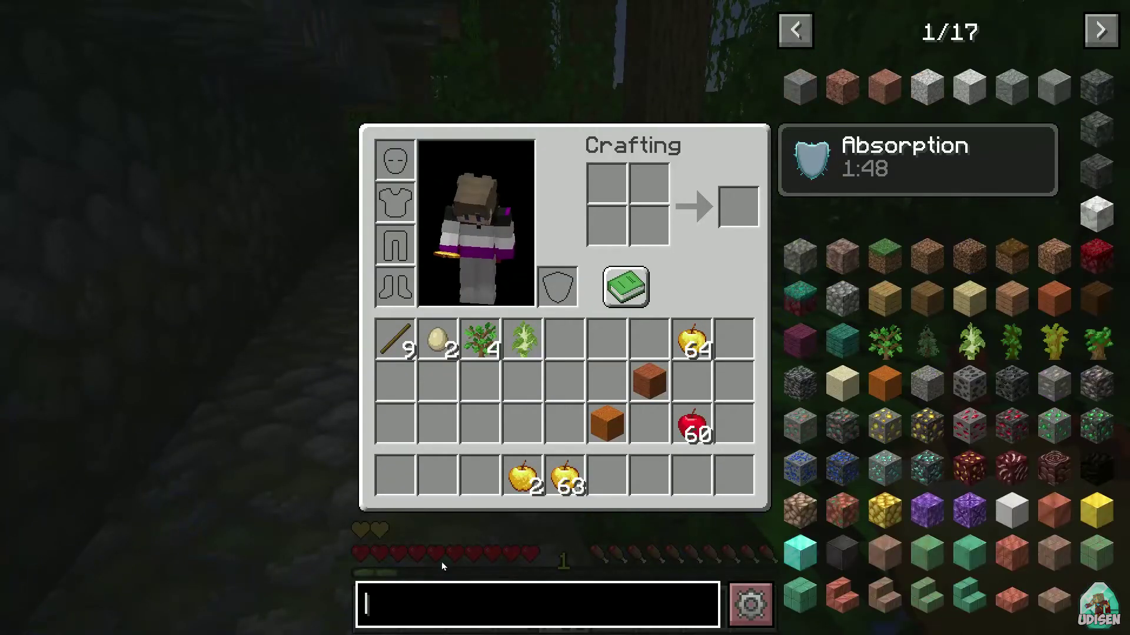
pyautogui.click(616, 92)
pyautogui.click(795, 29)
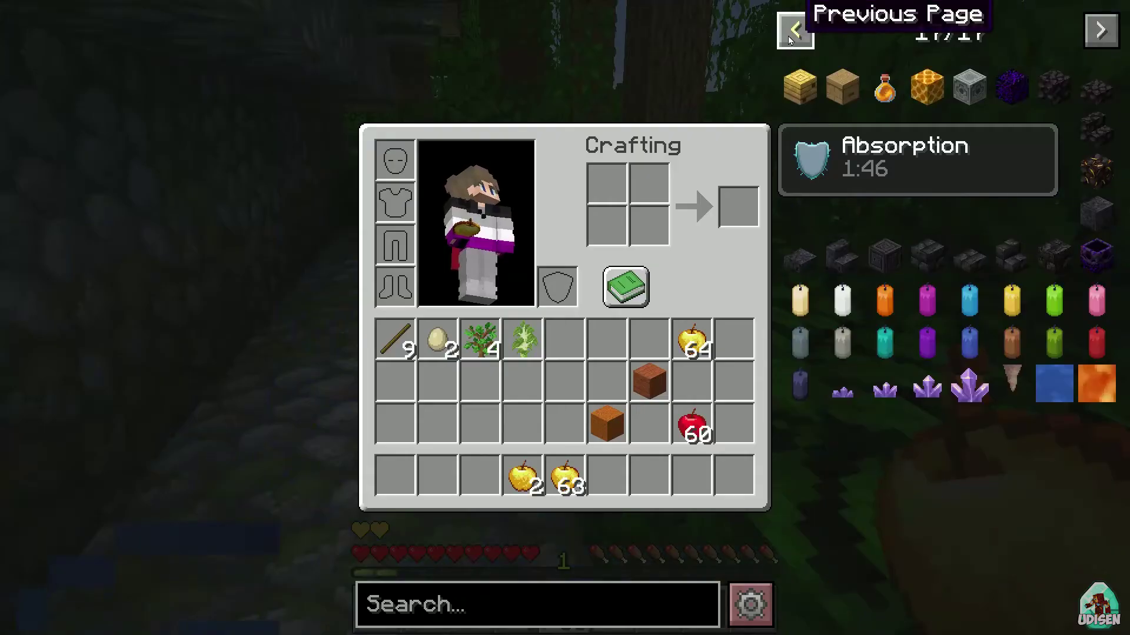
pyautogui.click(795, 29)
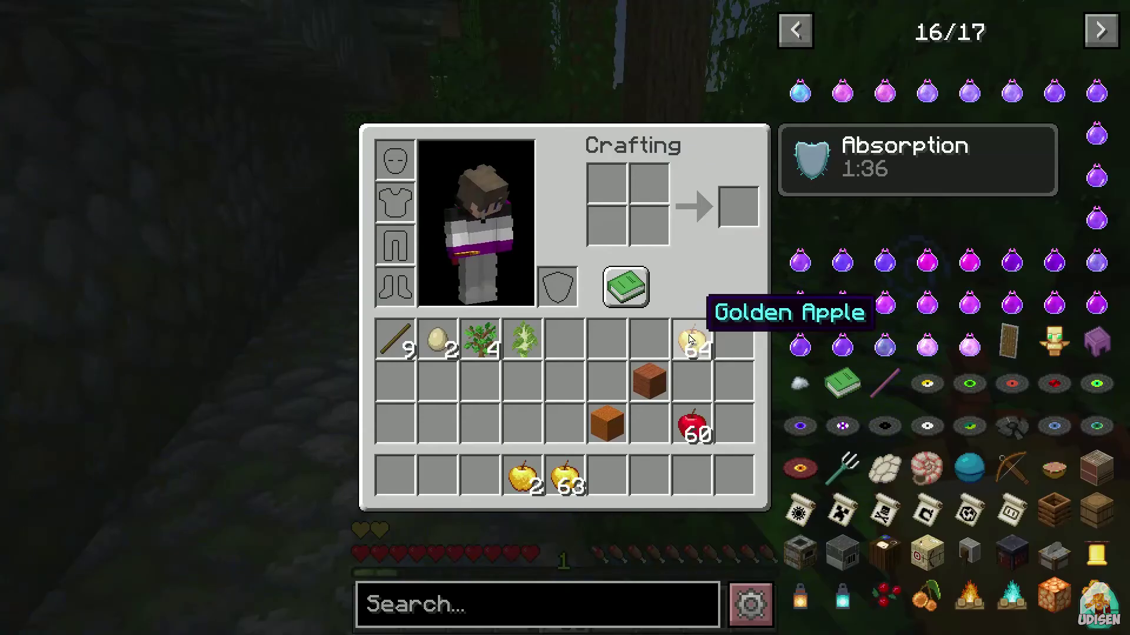
# - Add the golden apple from the inventory to the item list's favorites and take one from there
pyautogui.press('a')
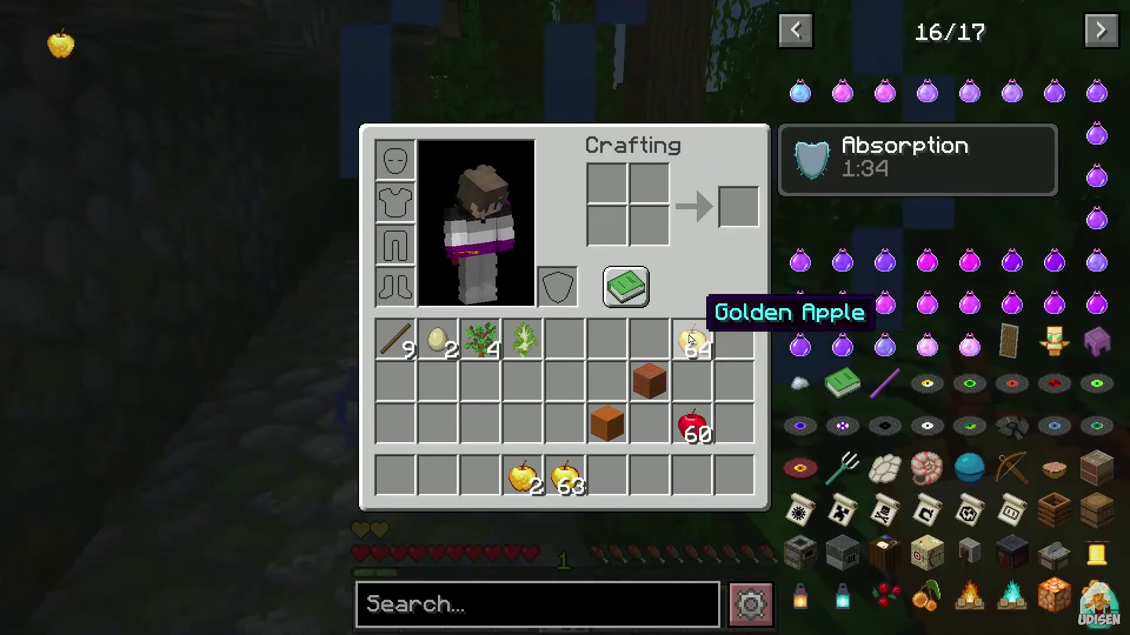
pyautogui.click(63, 42)
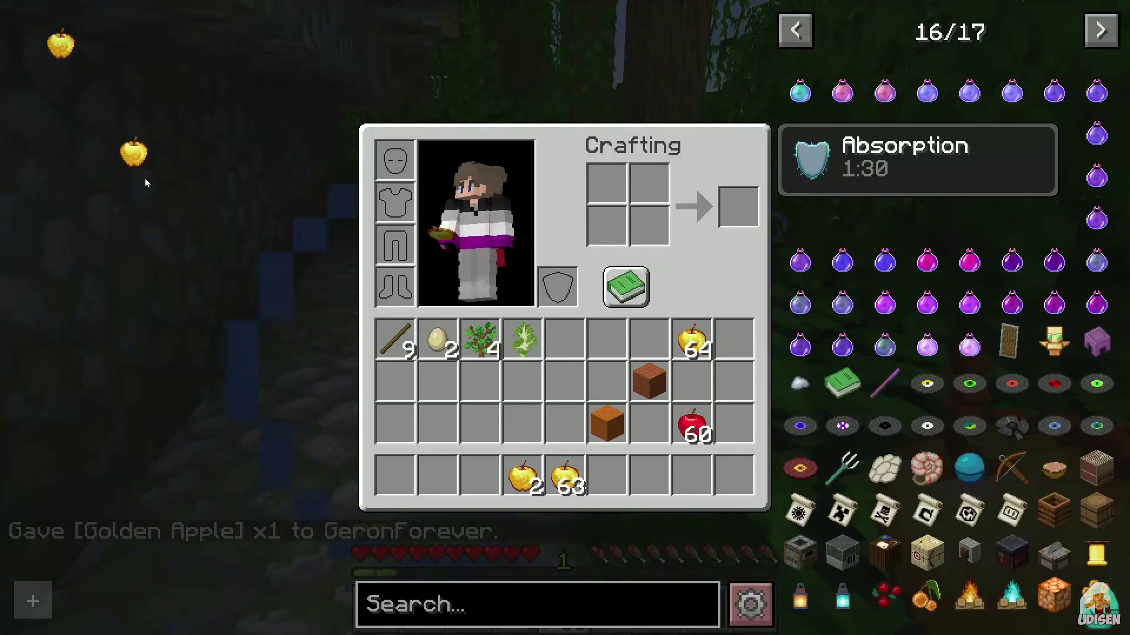
# - Place the golden apple in the inventory's middle row, then favorite the red sand, other reddish block, golden apple, both saplings, egg and stick
pyautogui.click(437, 383)
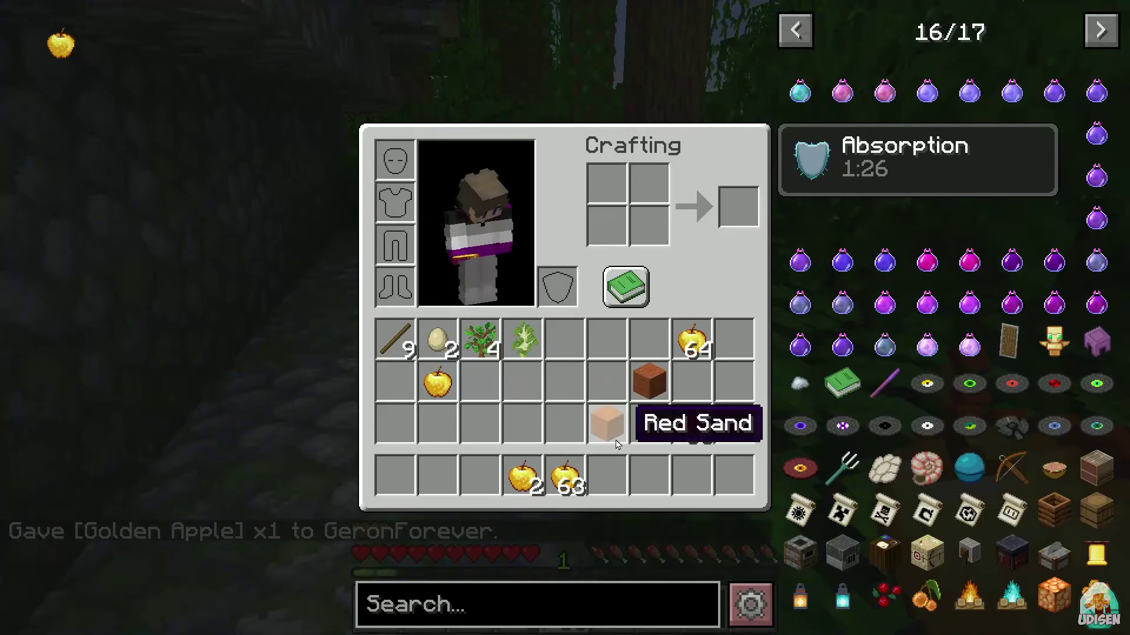
pyautogui.press('a')
pyautogui.press('a')
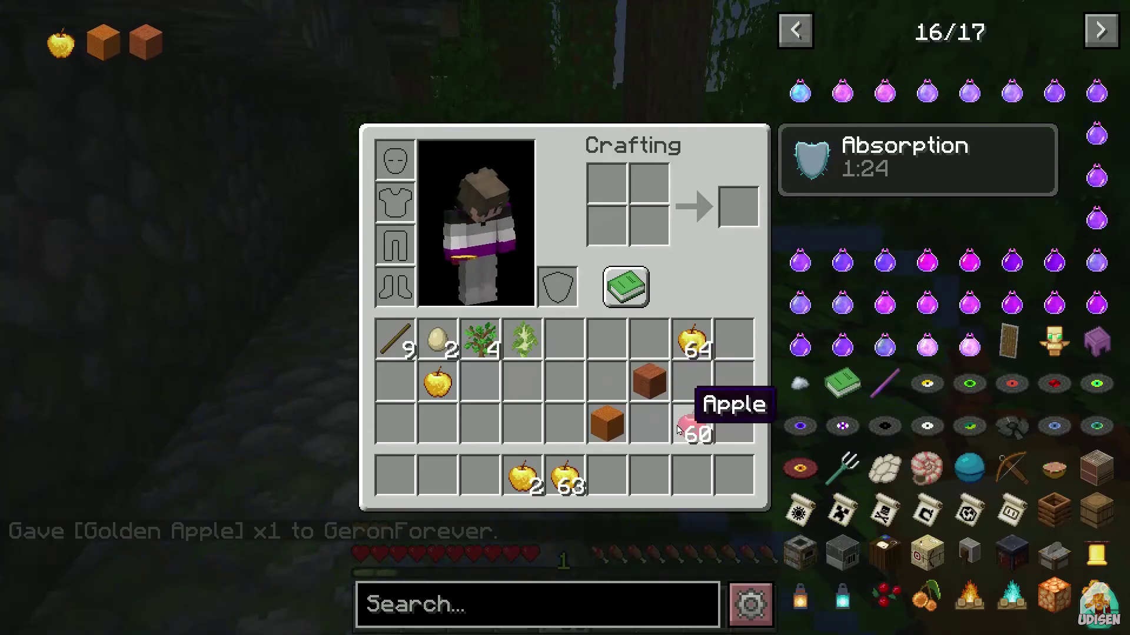
pyautogui.press('a')
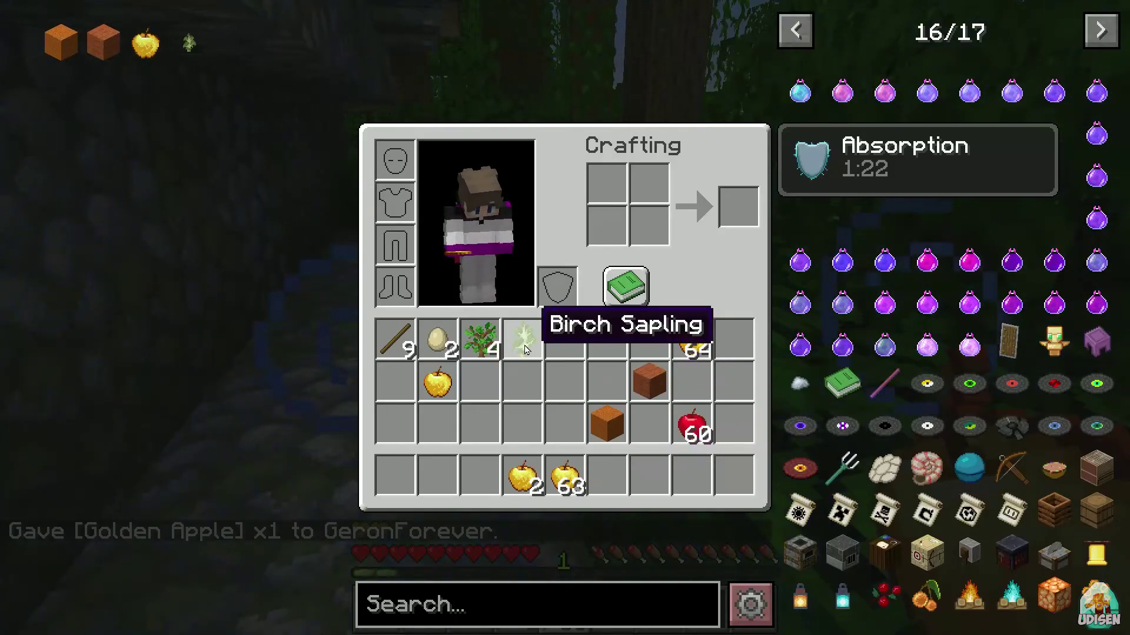
pyautogui.press('a')
pyautogui.press('a')
pyautogui.press('a')
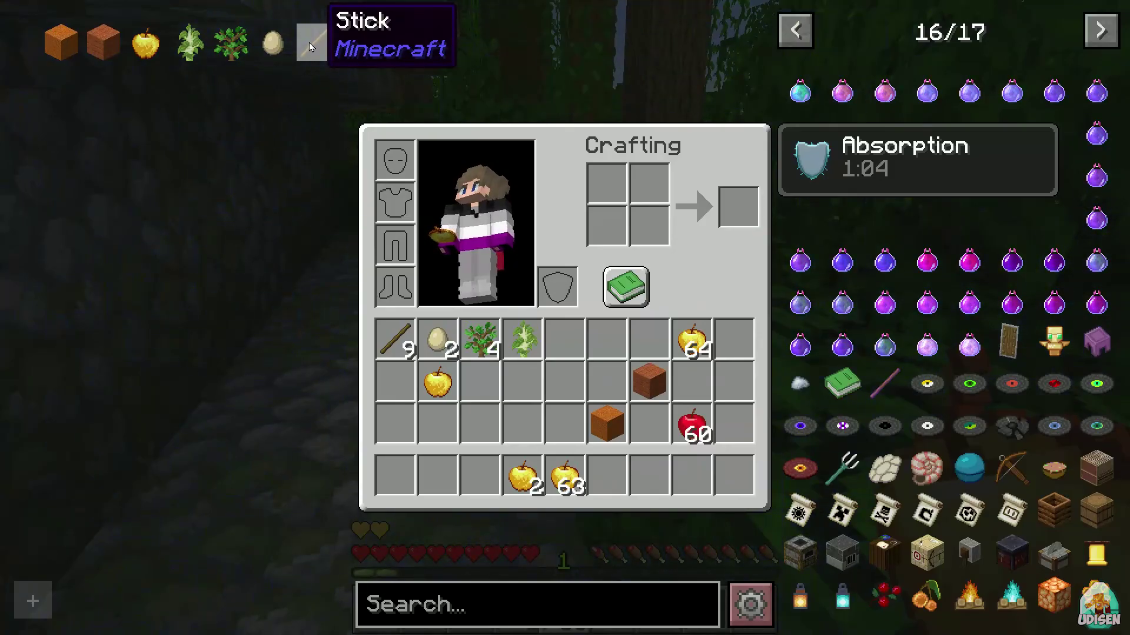
# - Remove every item from the favorites, from the stick back to the red sand
pyautogui.press('a')
pyautogui.press('a')
pyautogui.press('a')
pyautogui.press('a')
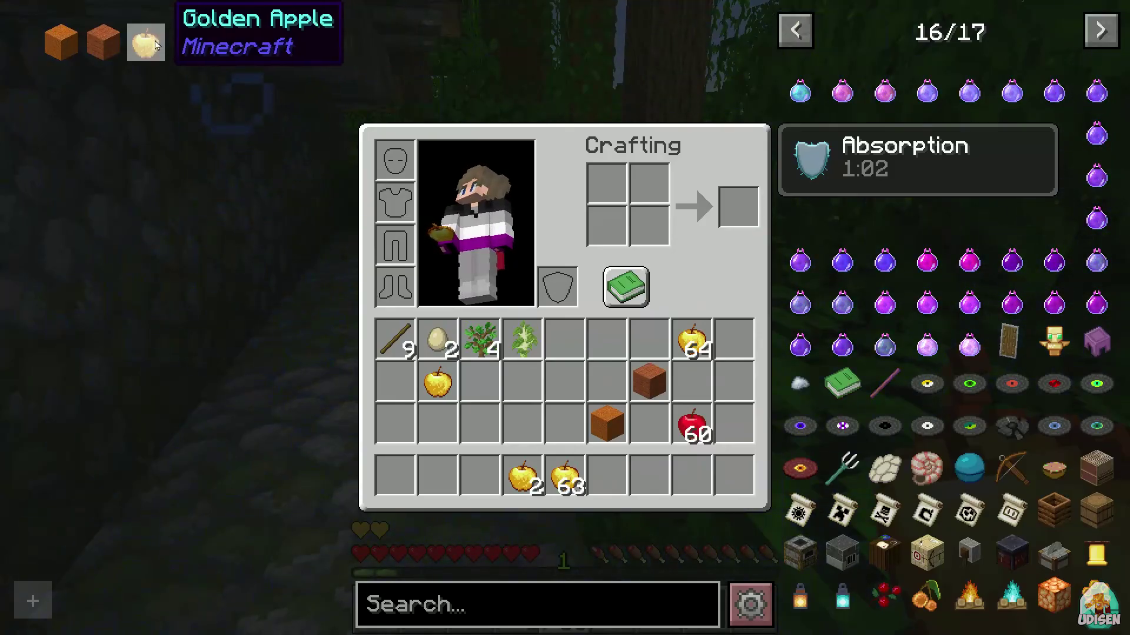
pyautogui.press('a')
pyautogui.press('a')
pyautogui.press('a')
# - Close the inventory and walk off the mossy stone path onto the grass among the jungle trees
pyautogui.press('e')
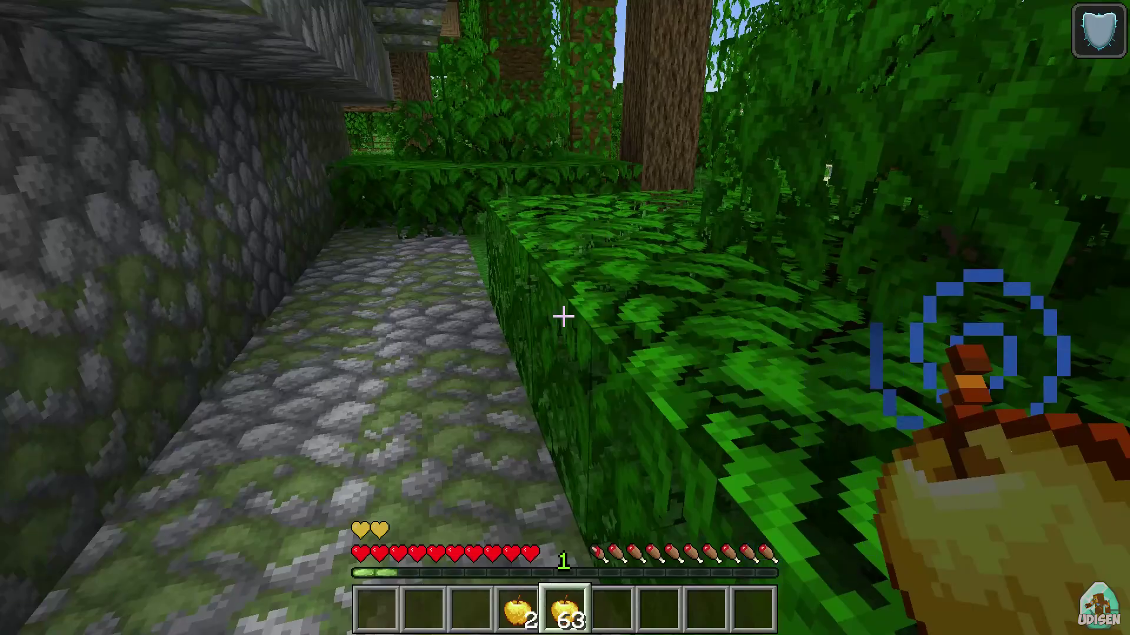
pyautogui.press('w')
pyautogui.press('w')
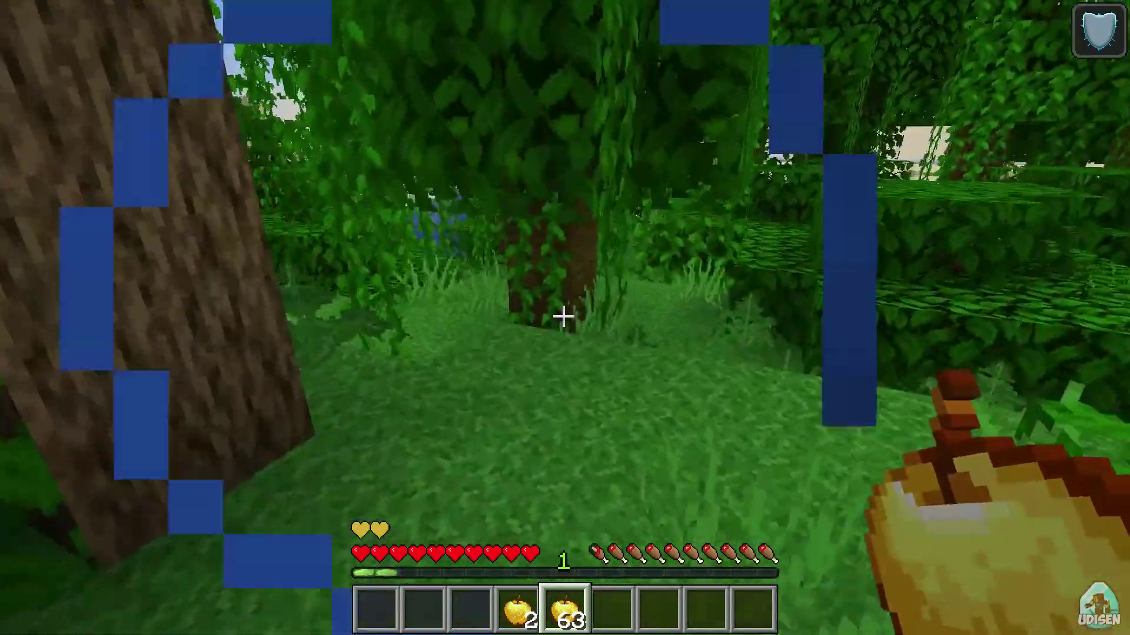